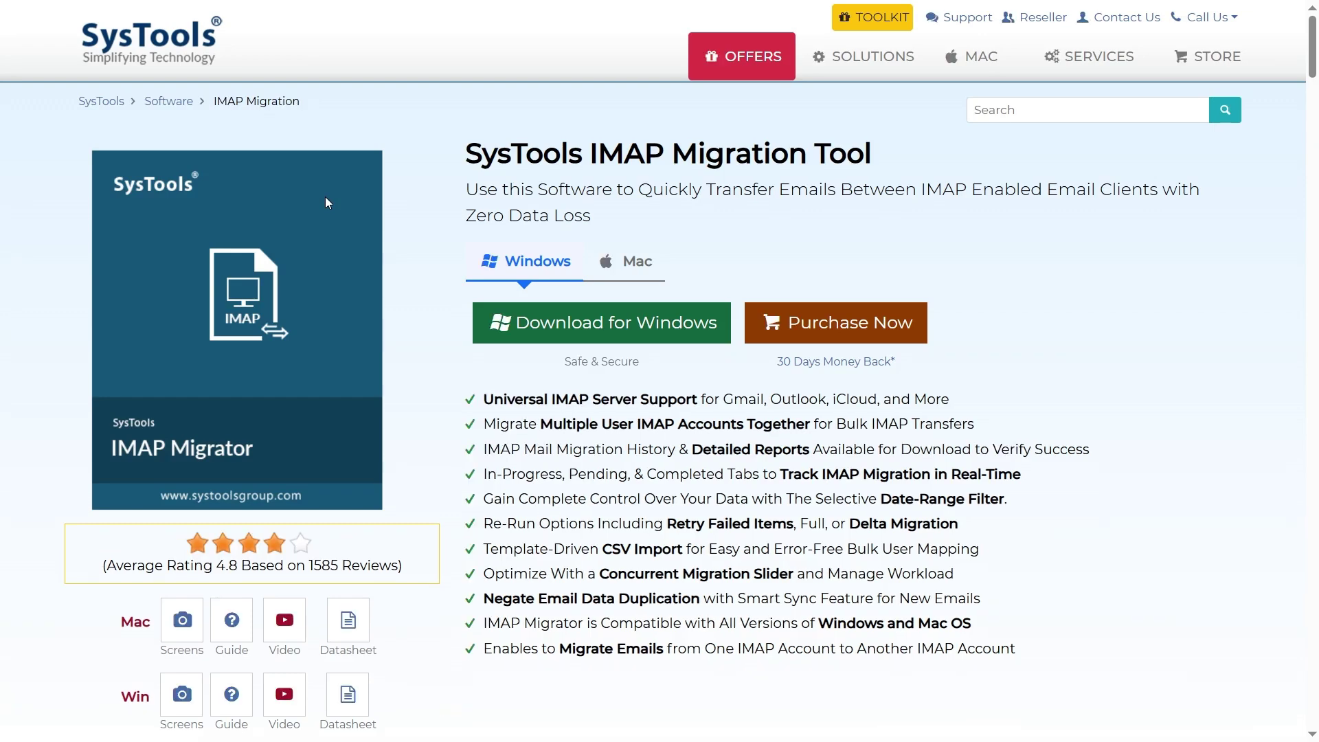
Step: Download the Windows edition of the SysTools IMAP Migration Tool
{"action": "left_click", "coordinate": [604, 342]}
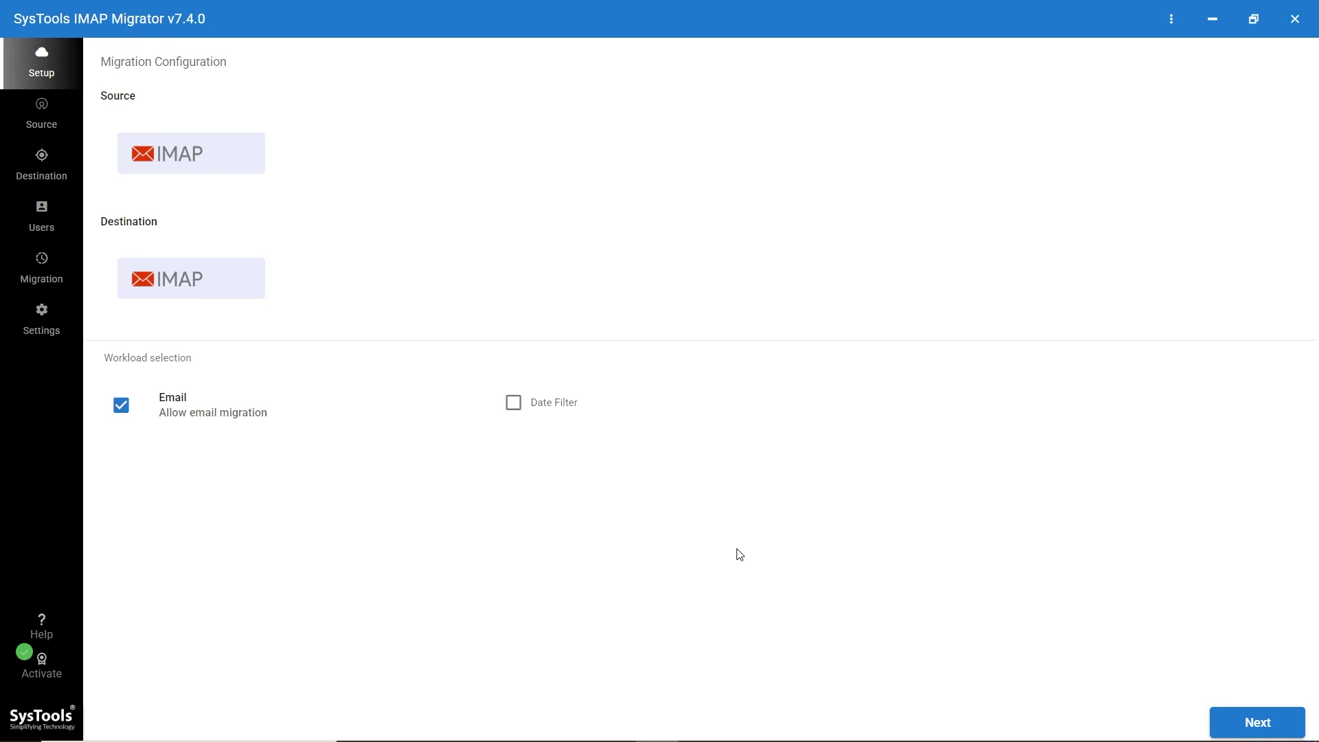
Step: Choose IMAP as both the source and the destination platform for the email migration
{"action": "left_click", "coordinate": [217, 157]}
{"action": "left_click", "coordinate": [232, 282]}
{"action": "left_click_drag", "start_coordinate": [103, 358], "coordinate": [194, 366]}
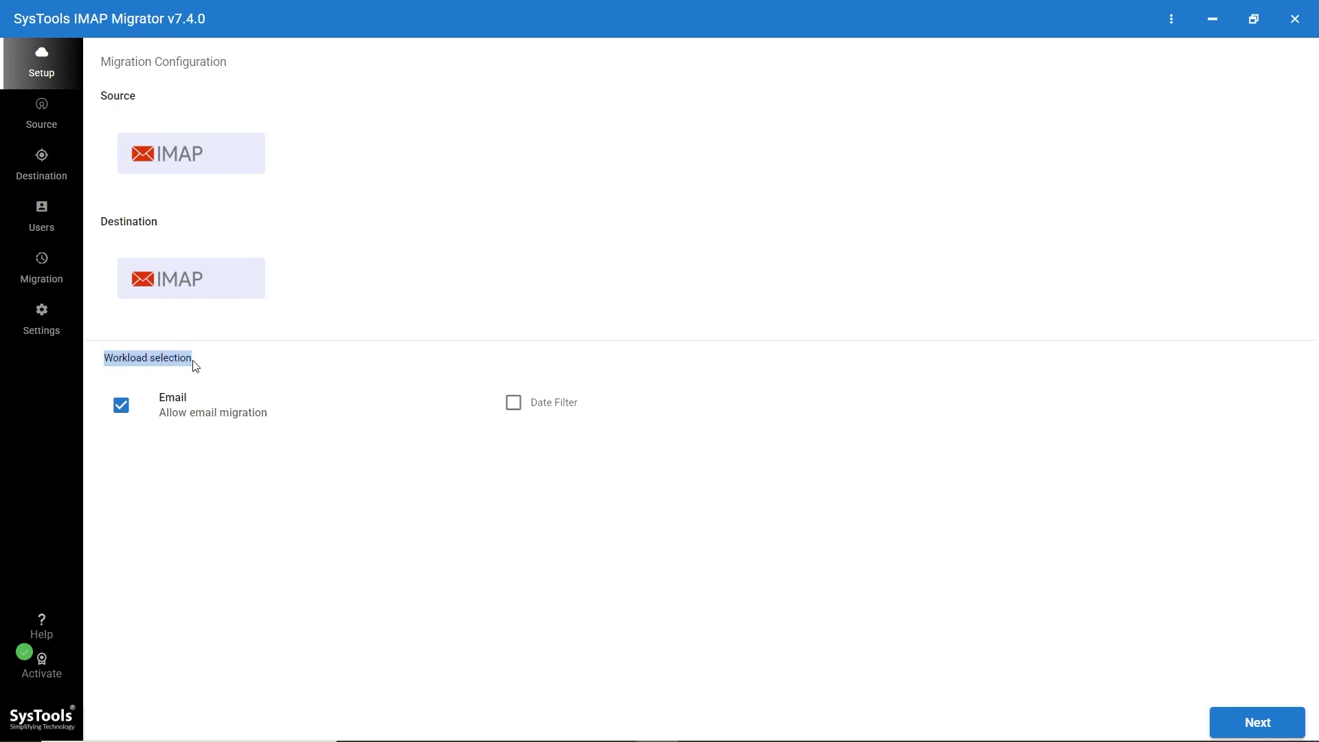
{"action": "left_click", "coordinate": [195, 366]}
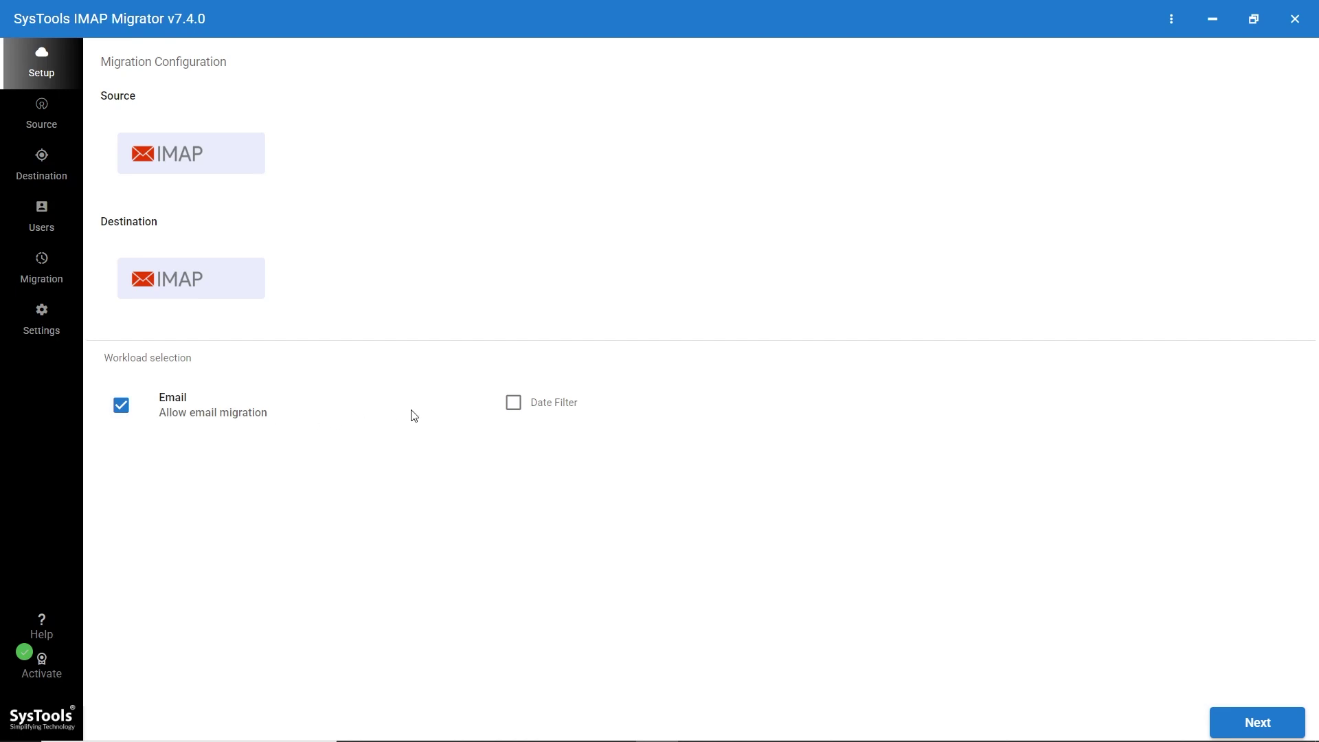
Step: Enable the date filter for the email workload and set its From Date to 01-01-2026
{"action": "left_click", "coordinate": [513, 407]}
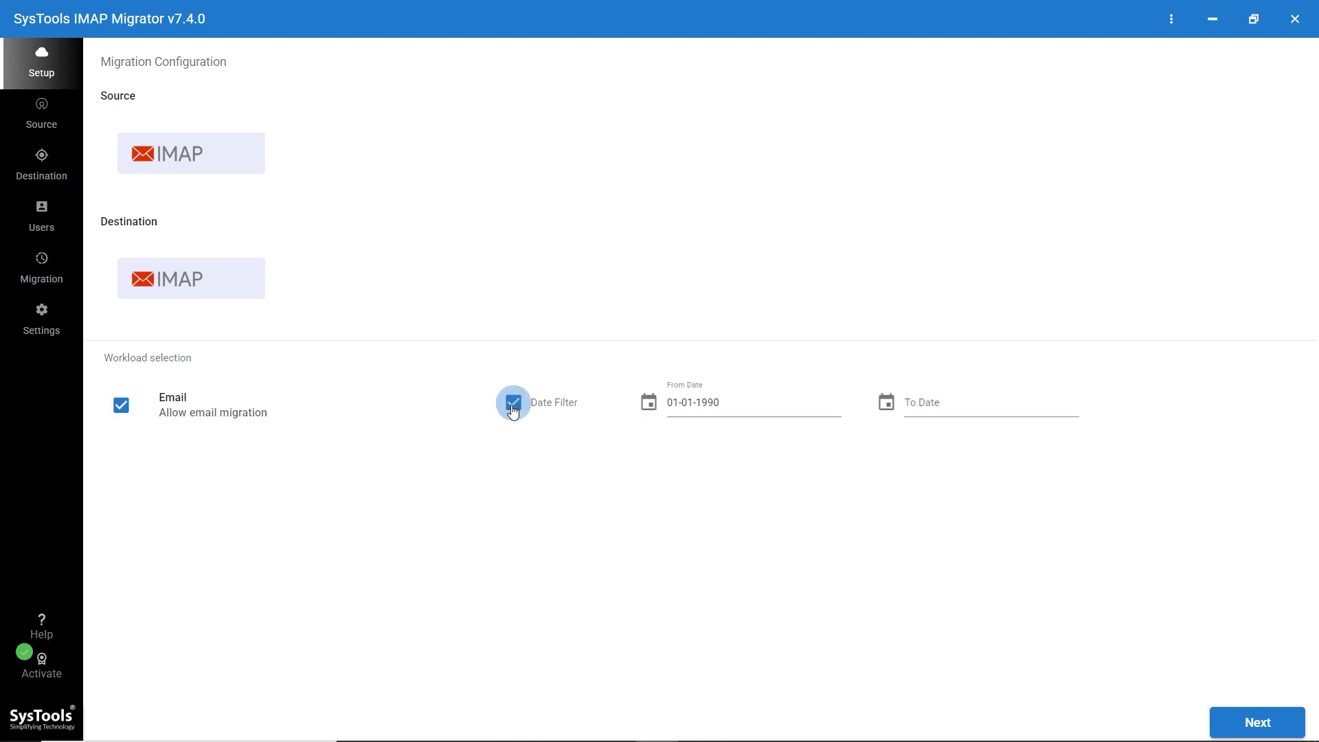
{"action": "left_click", "coordinate": [725, 403]}
{"action": "left_click", "coordinate": [773, 456]}
{"action": "left_click", "coordinate": [789, 457]}
{"action": "scroll", "coordinate": [797, 488], "scroll_direction": "up", "scroll_amount": 5}
{"action": "scroll", "coordinate": [799, 495], "scroll_direction": "up", "scroll_amount": 10}
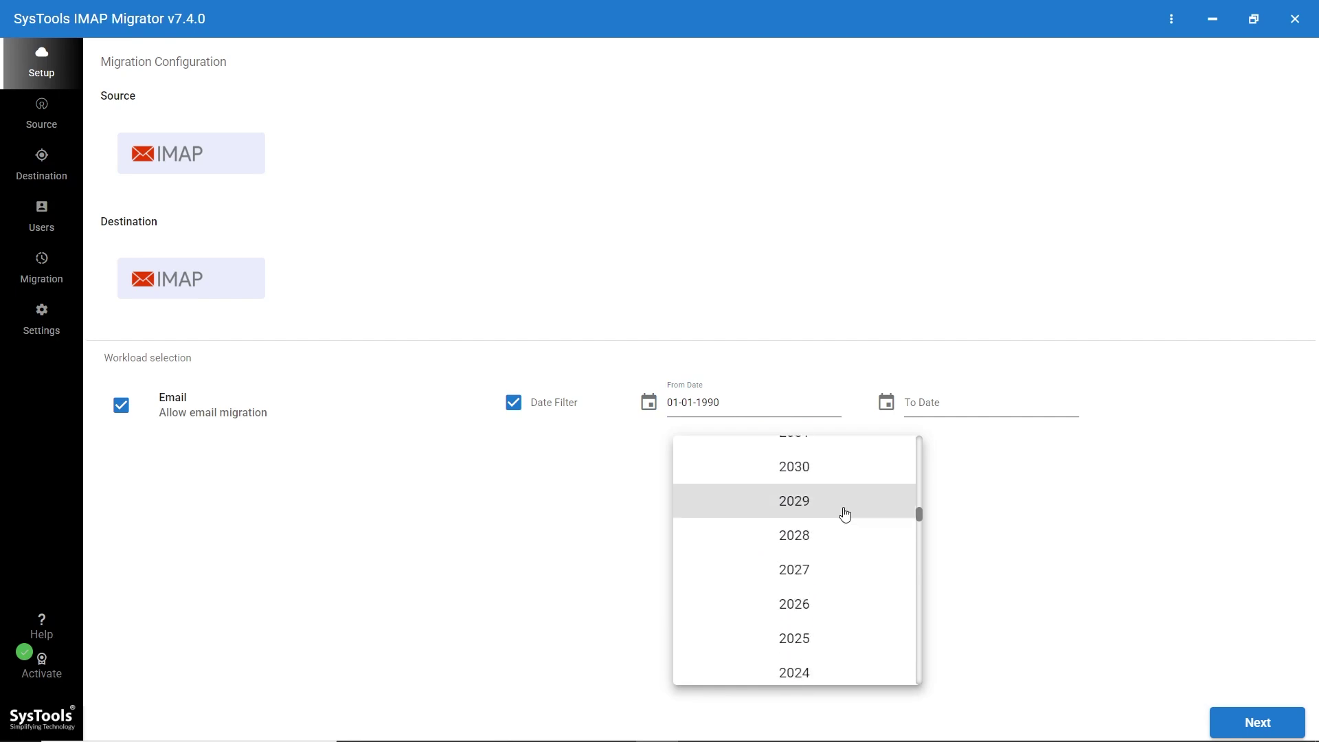
{"action": "scroll", "coordinate": [824, 554], "scroll_direction": "down", "scroll_amount": 1}
{"action": "left_click", "coordinate": [822, 525]}
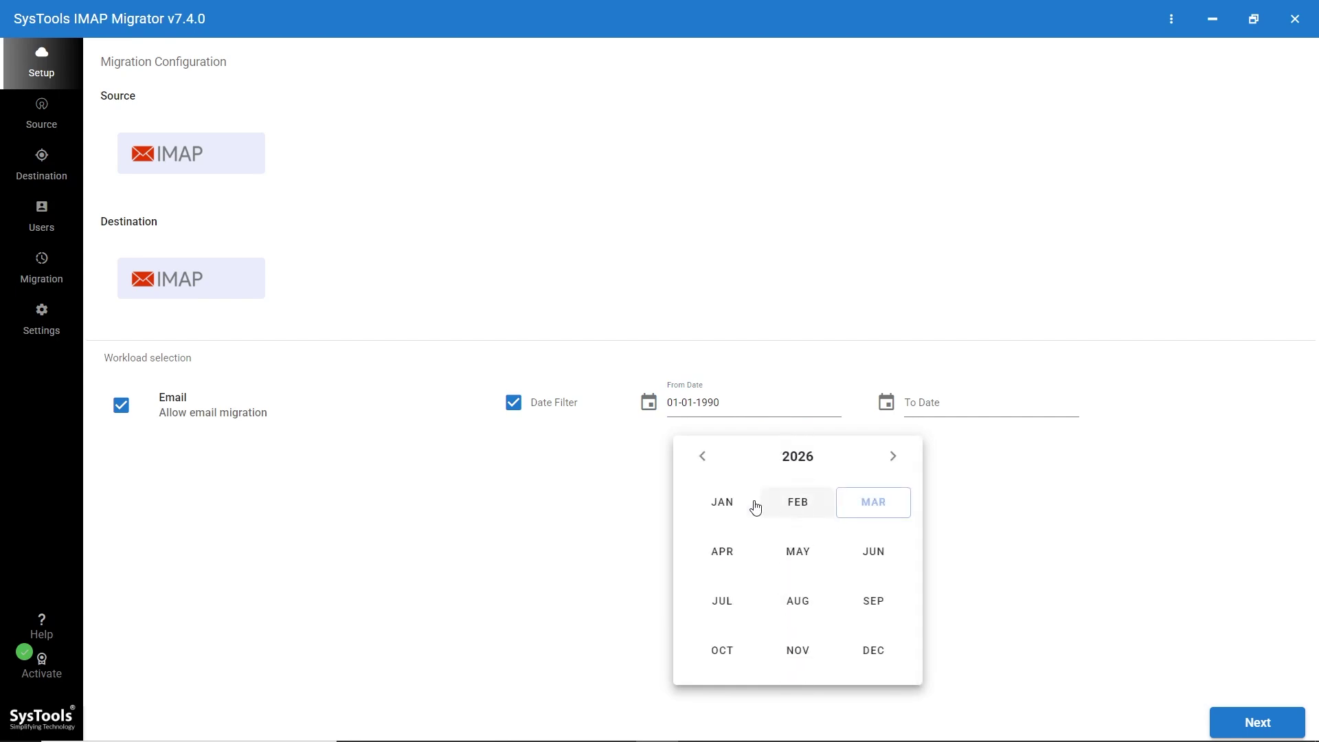
{"action": "left_click", "coordinate": [718, 501]}
{"action": "left_click", "coordinate": [832, 520]}
Step: Set the date filter's To Date to 10-03-2026 and continue to the source configuration
{"action": "left_click", "coordinate": [931, 401]}
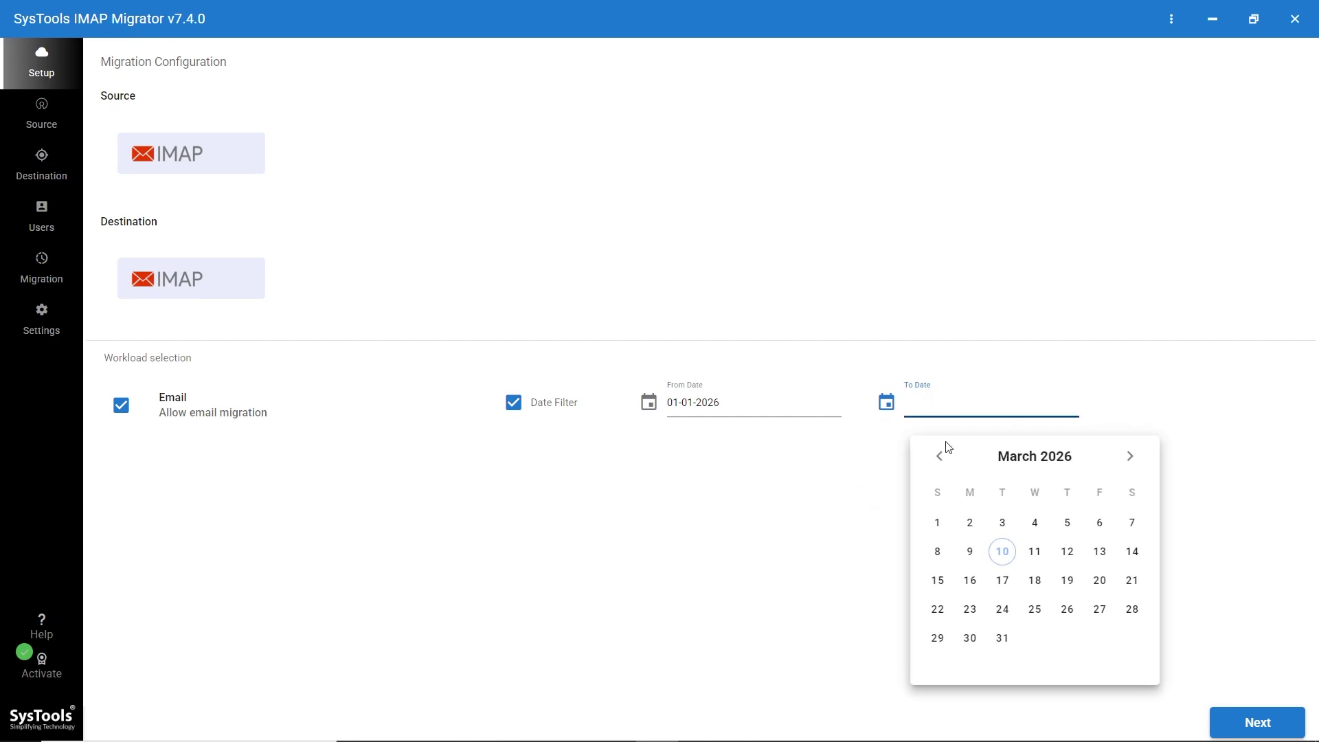
{"action": "left_click", "coordinate": [1002, 553]}
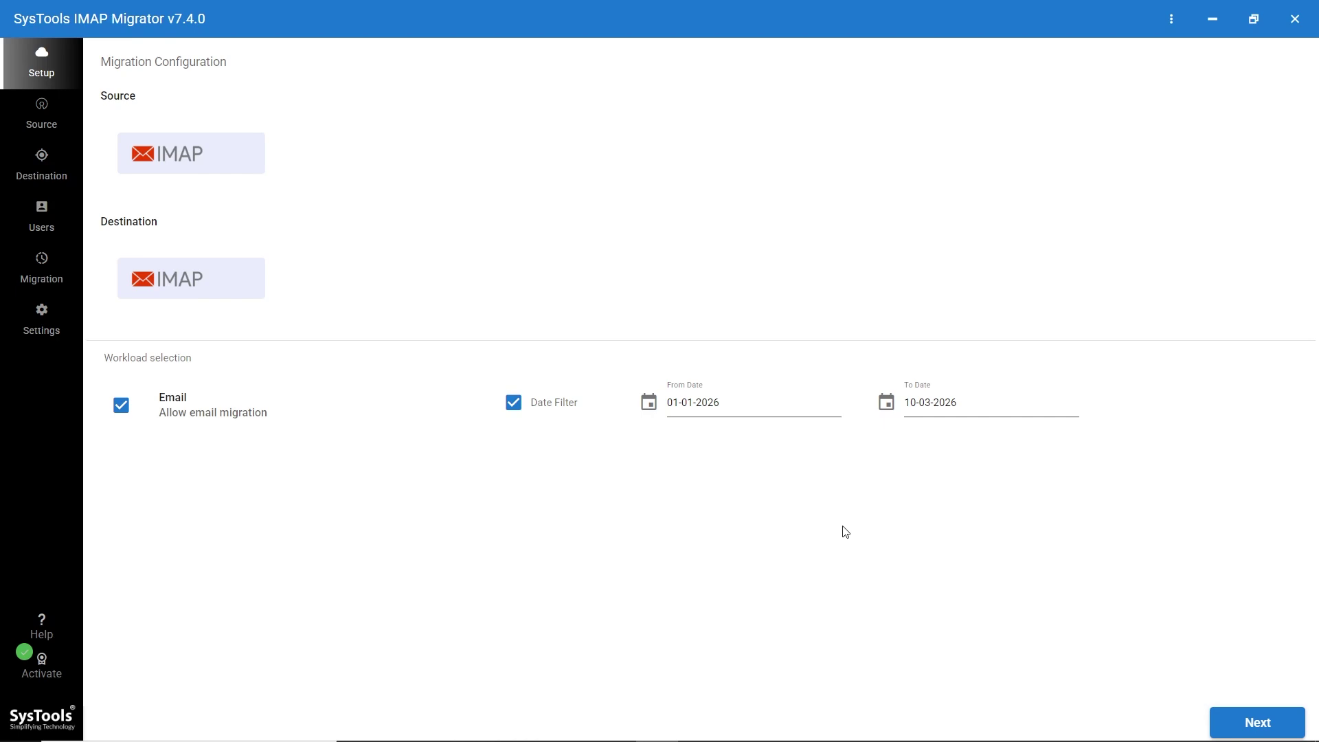
{"action": "left_click", "coordinate": [1252, 730]}
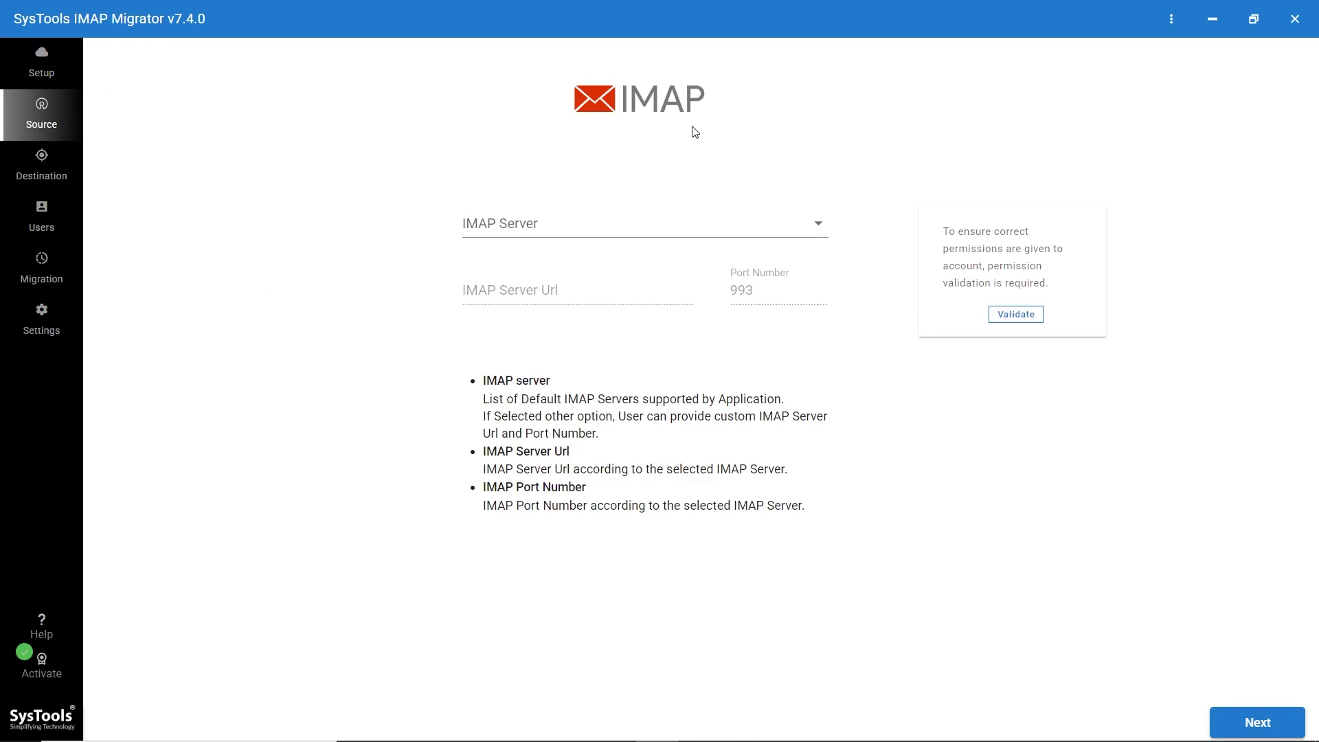
Step: Set Yahoo as the source IMAP server, validate its permissions and proceed to the destination configuration
{"action": "left_click", "coordinate": [557, 227]}
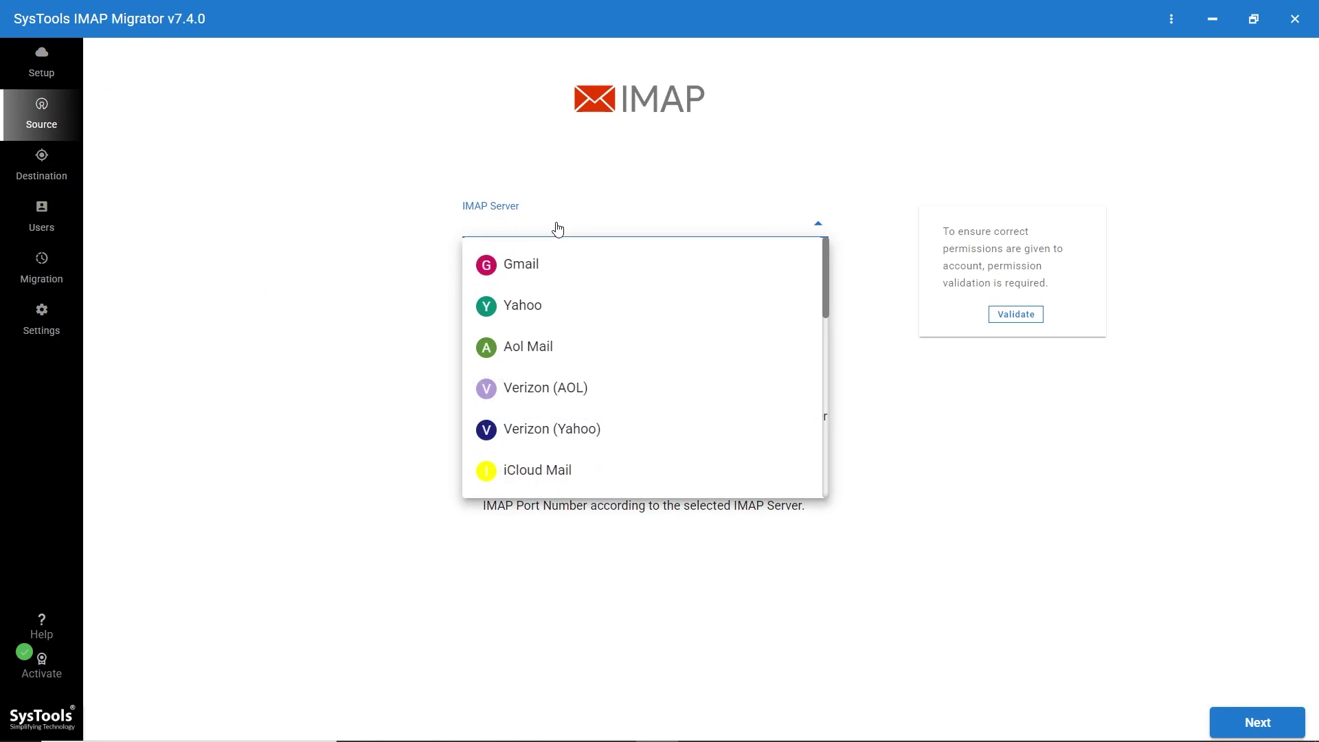
{"action": "left_click", "coordinate": [567, 309]}
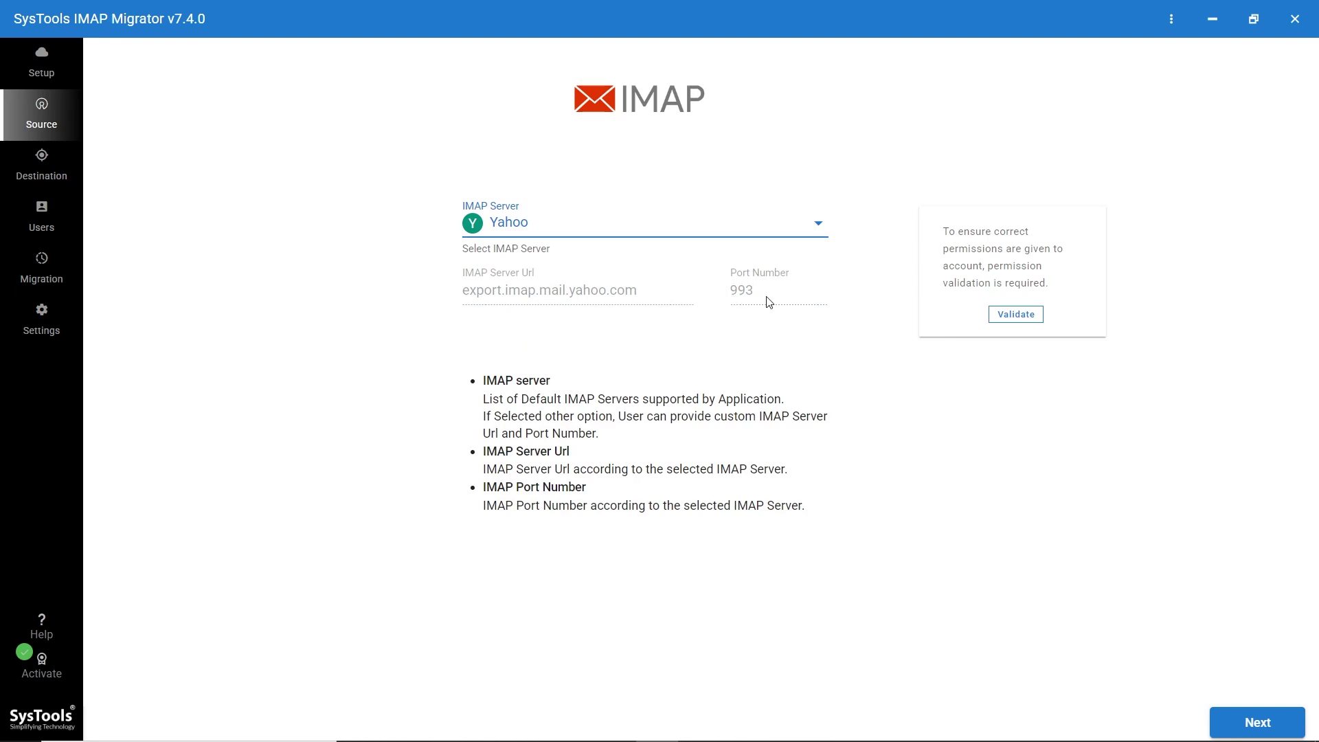
{"action": "left_click", "coordinate": [1023, 318]}
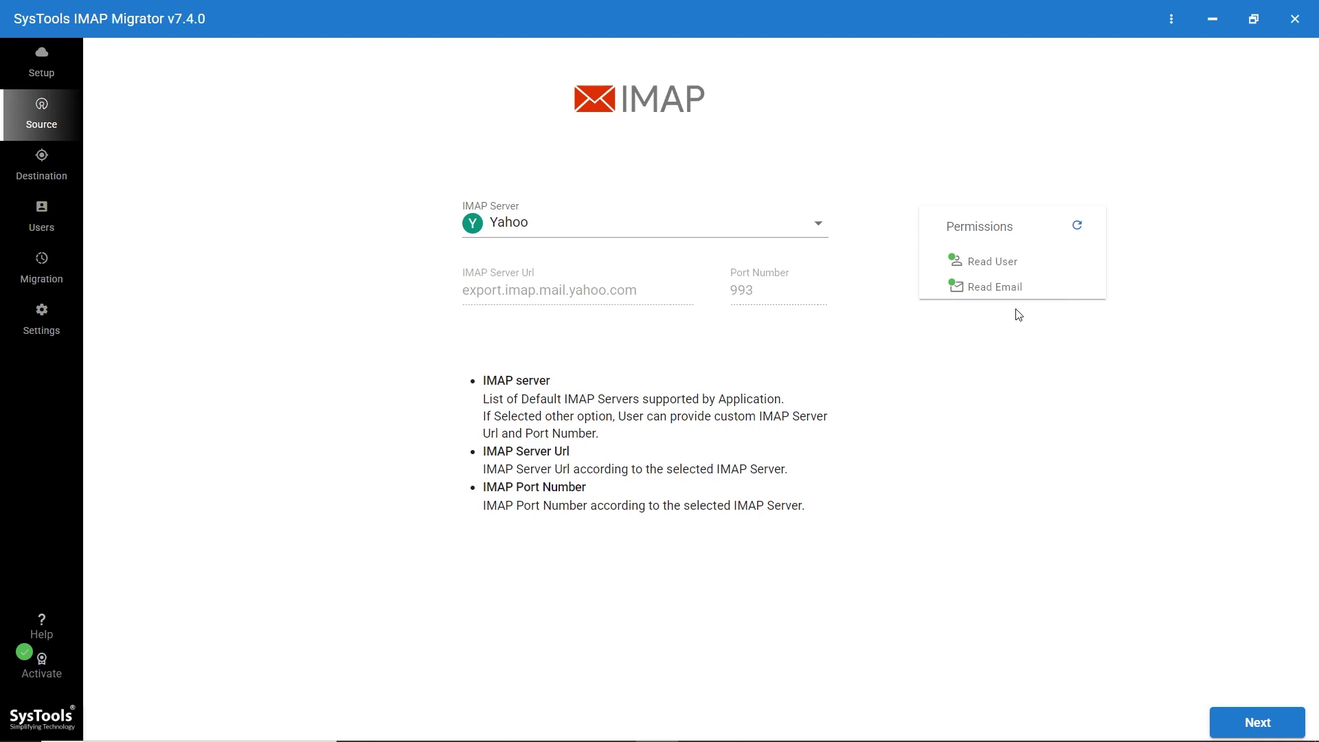
{"action": "left_click", "coordinate": [1276, 735]}
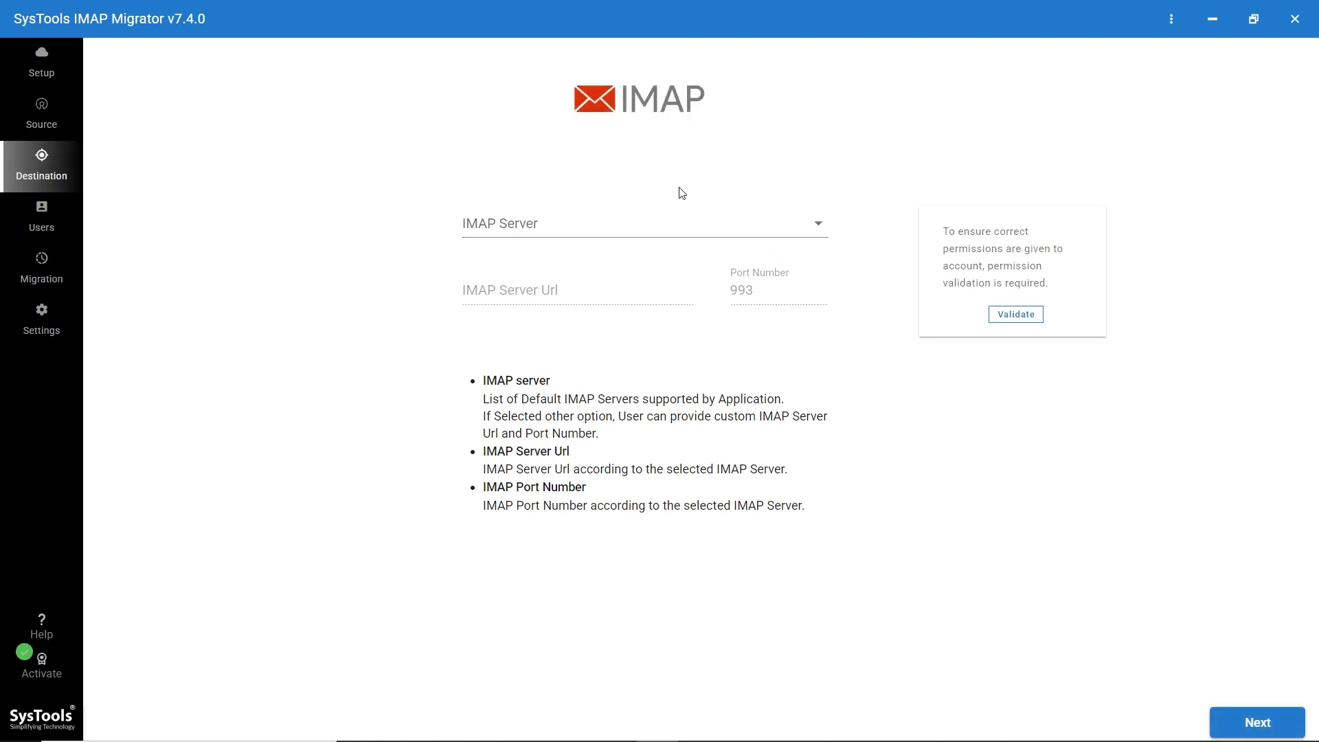
Step: Set Gmail as the destination IMAP server, validate its permissions and proceed to the user mapping
{"action": "left_click", "coordinate": [549, 226]}
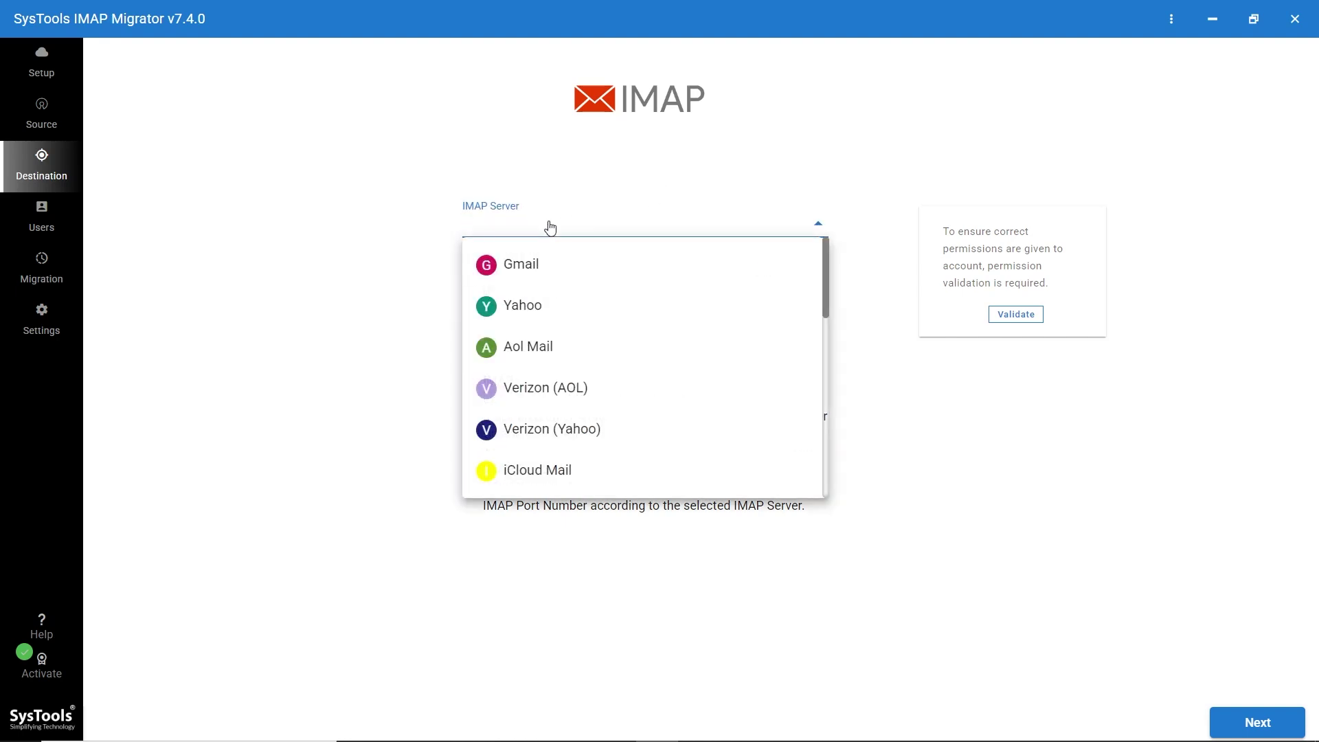
{"action": "left_click", "coordinate": [565, 269]}
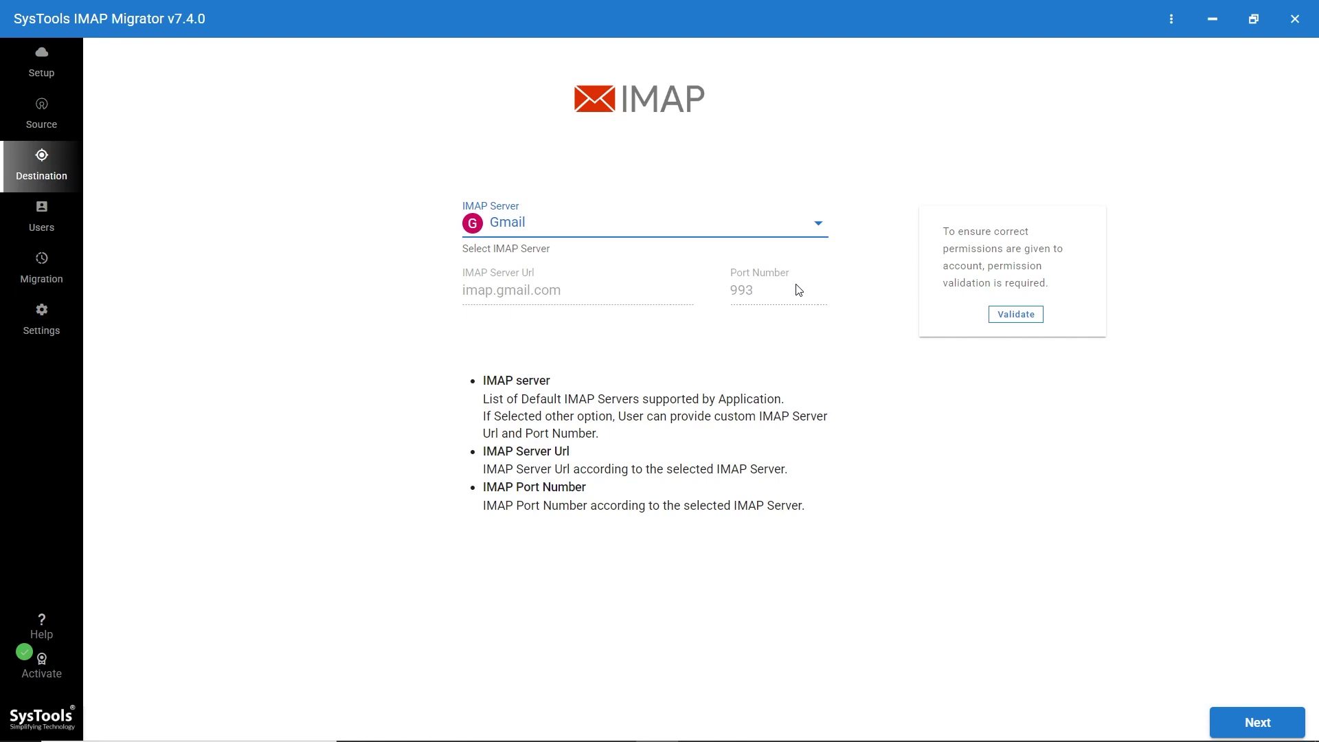
{"action": "left_click", "coordinate": [1022, 319]}
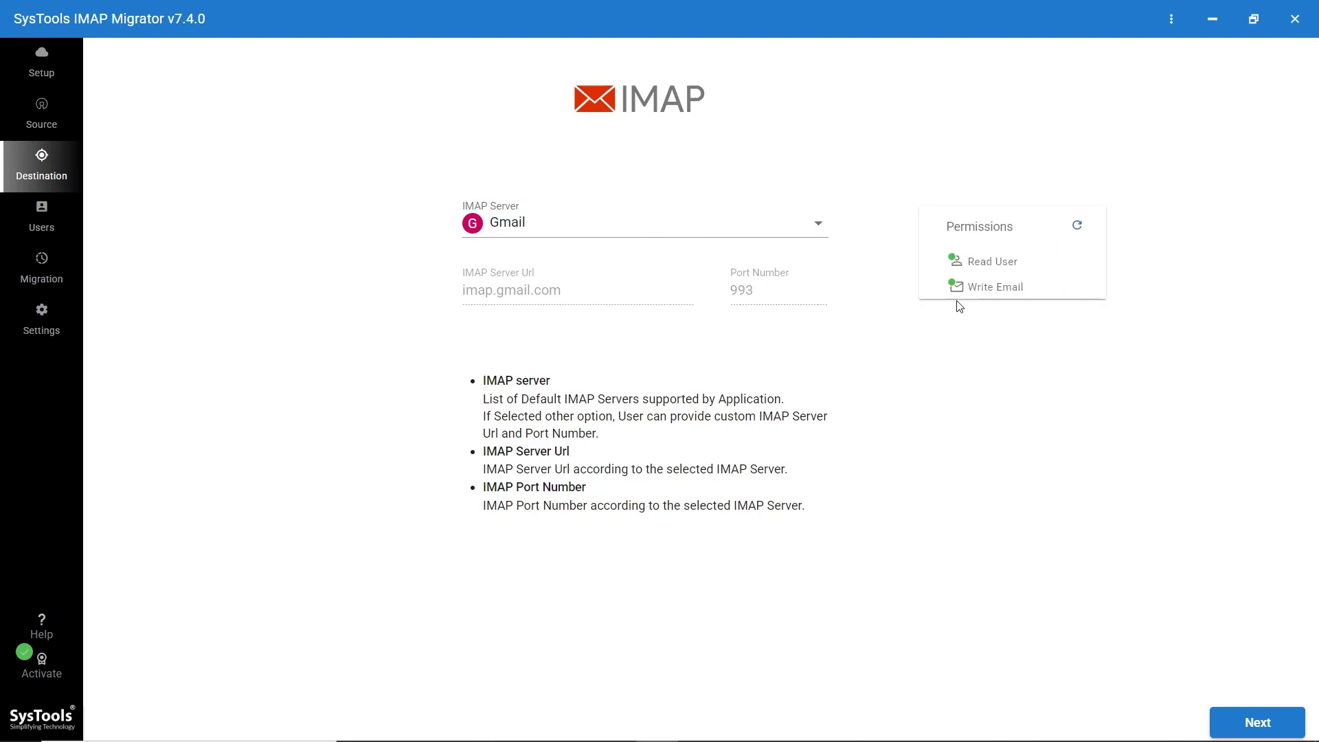
{"action": "left_click", "coordinate": [1293, 728]}
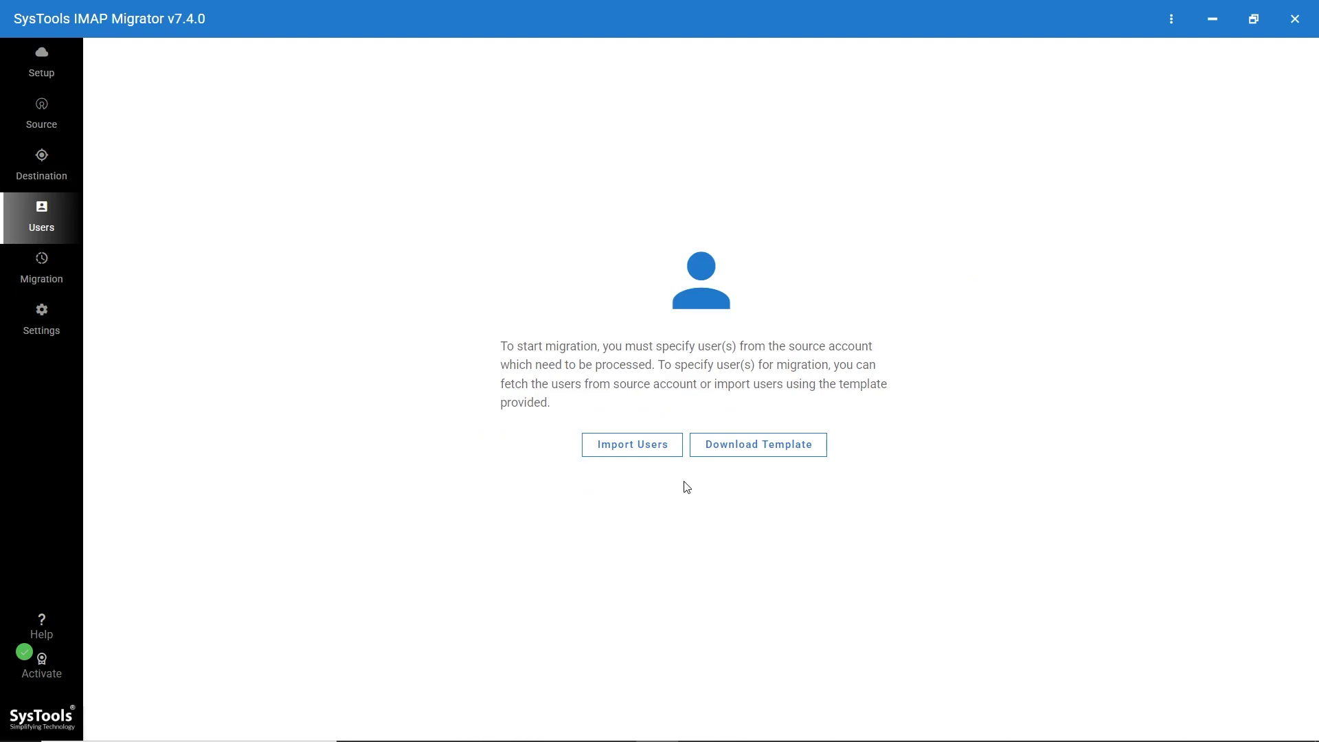
Step: Download the user mapping template as ImapToImapUserMappingSample.csv into the Files folder on drive E and open it in Excel
{"action": "left_click", "coordinate": [759, 450]}
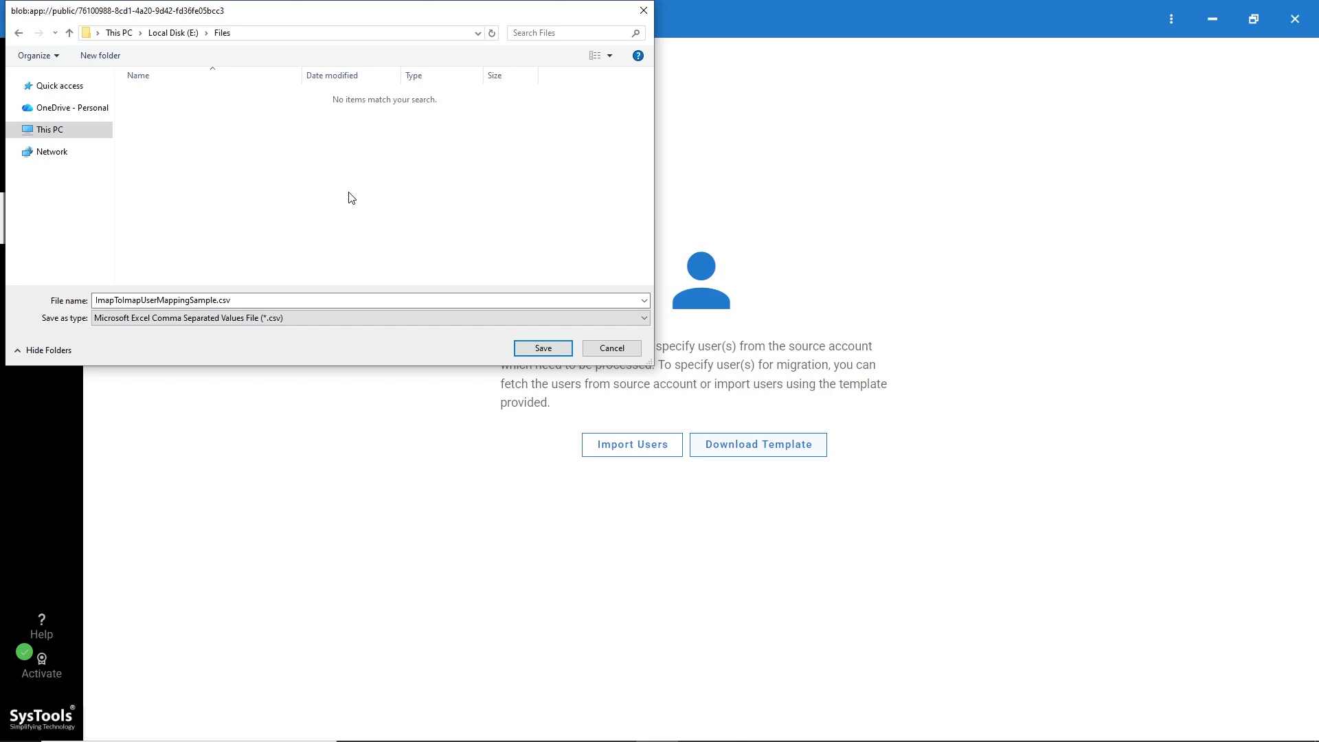
{"action": "left_click", "coordinate": [539, 348]}
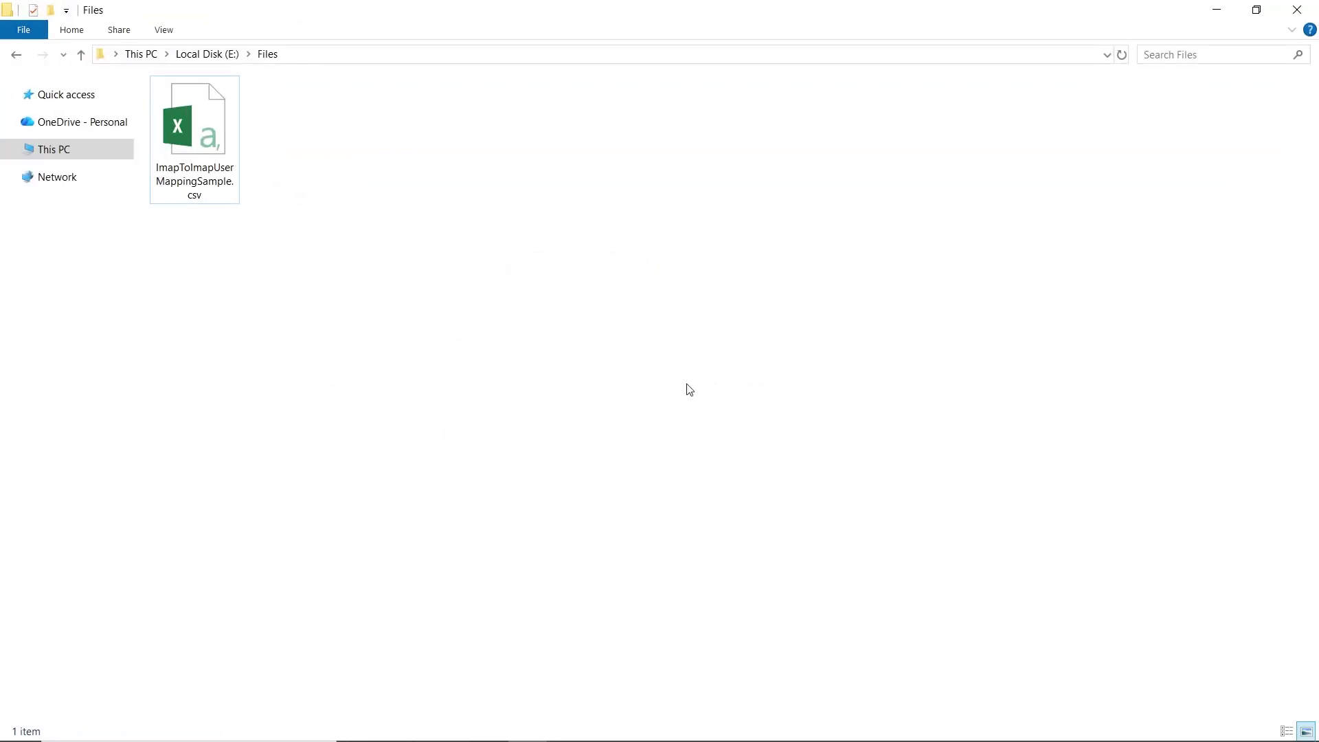
{"action": "left_click", "coordinate": [211, 175]}
{"action": "double_click", "coordinate": [210, 175]}
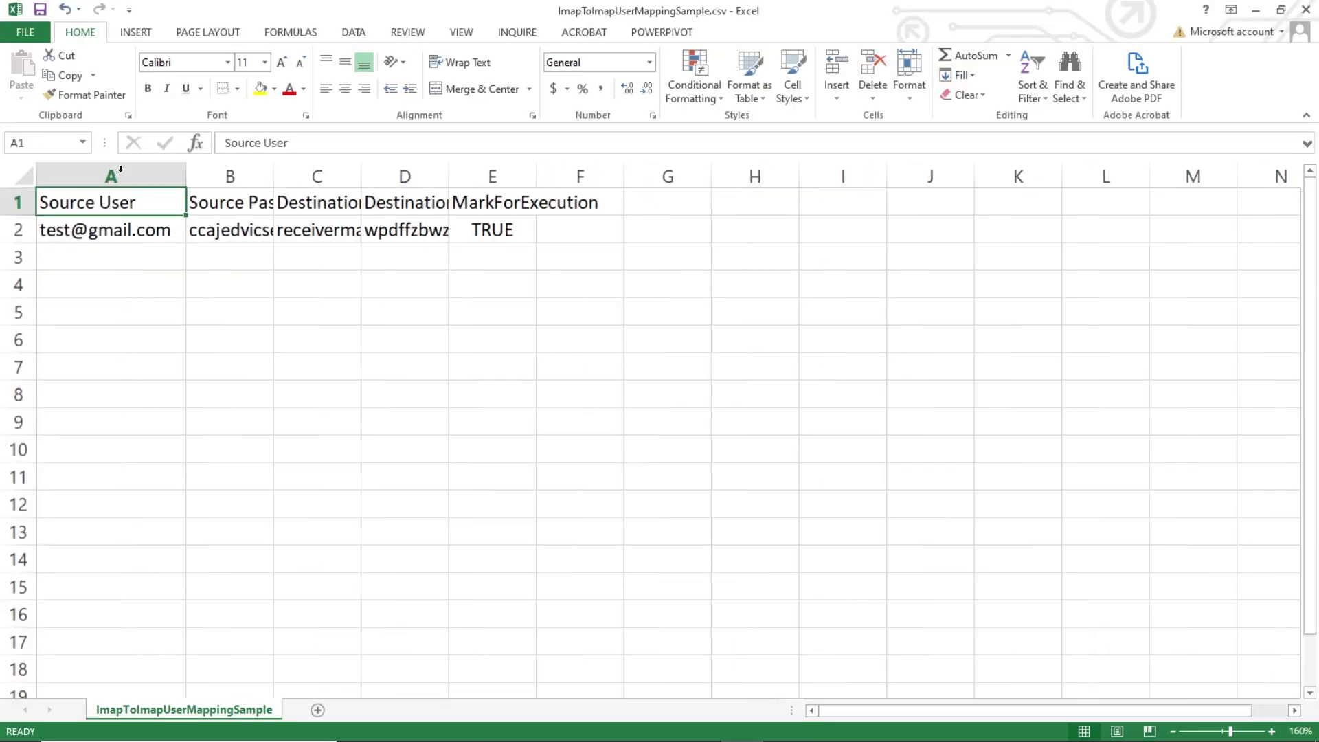
Step: Autofit the widths of columns B to E so their headers and entries fit
{"action": "double_click", "coordinate": [274, 176]}
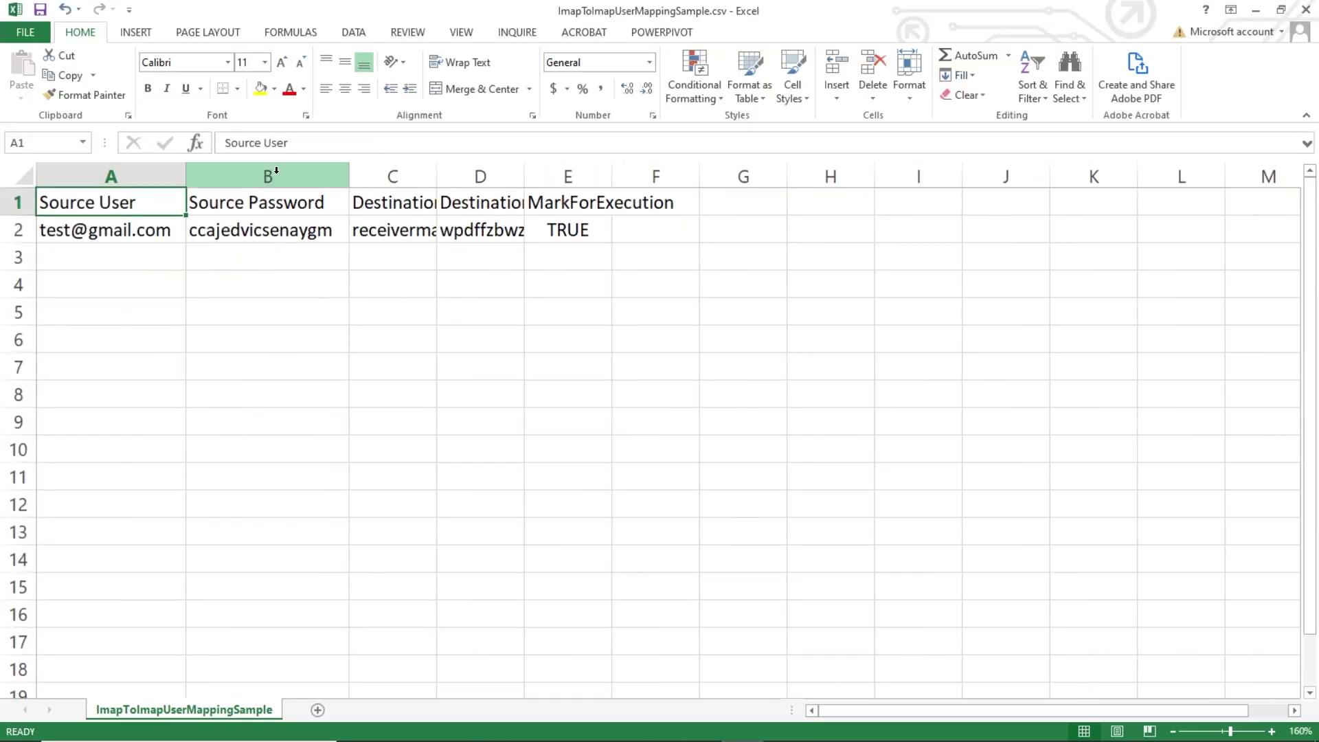
{"action": "double_click", "coordinate": [436, 176]}
{"action": "double_click", "coordinate": [671, 174]}
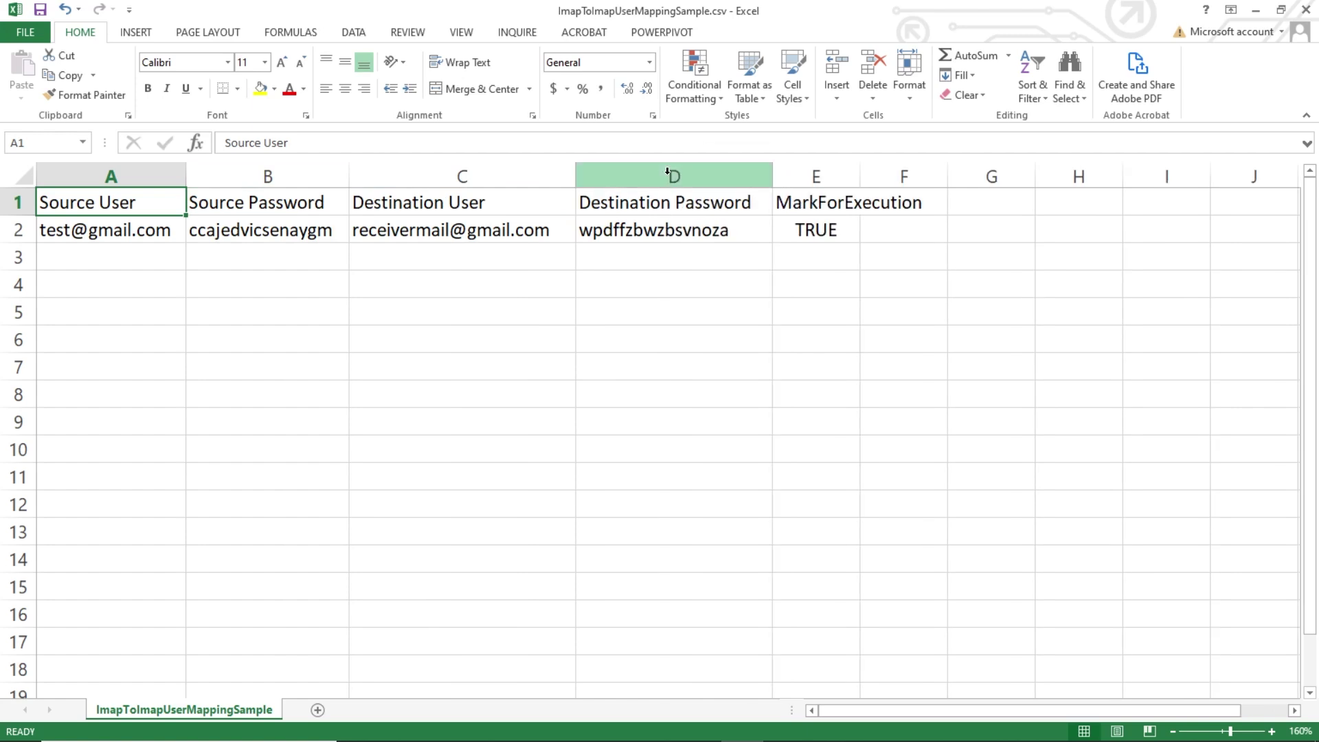
{"action": "double_click", "coordinate": [860, 176]}
{"action": "left_click", "coordinate": [343, 365]}
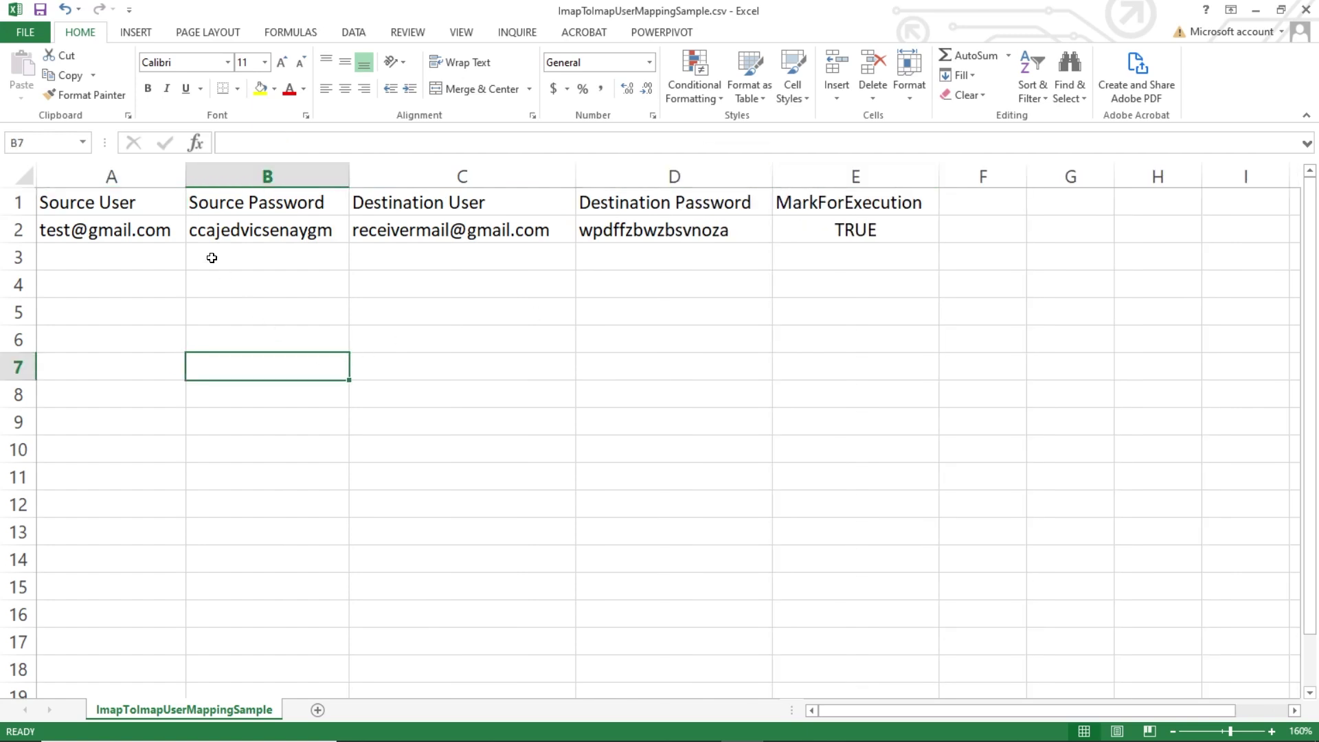
Step: Examine the Source User, Source Password, Destination User and Destination Password columns of the mapping template
{"action": "left_click", "coordinate": [134, 176]}
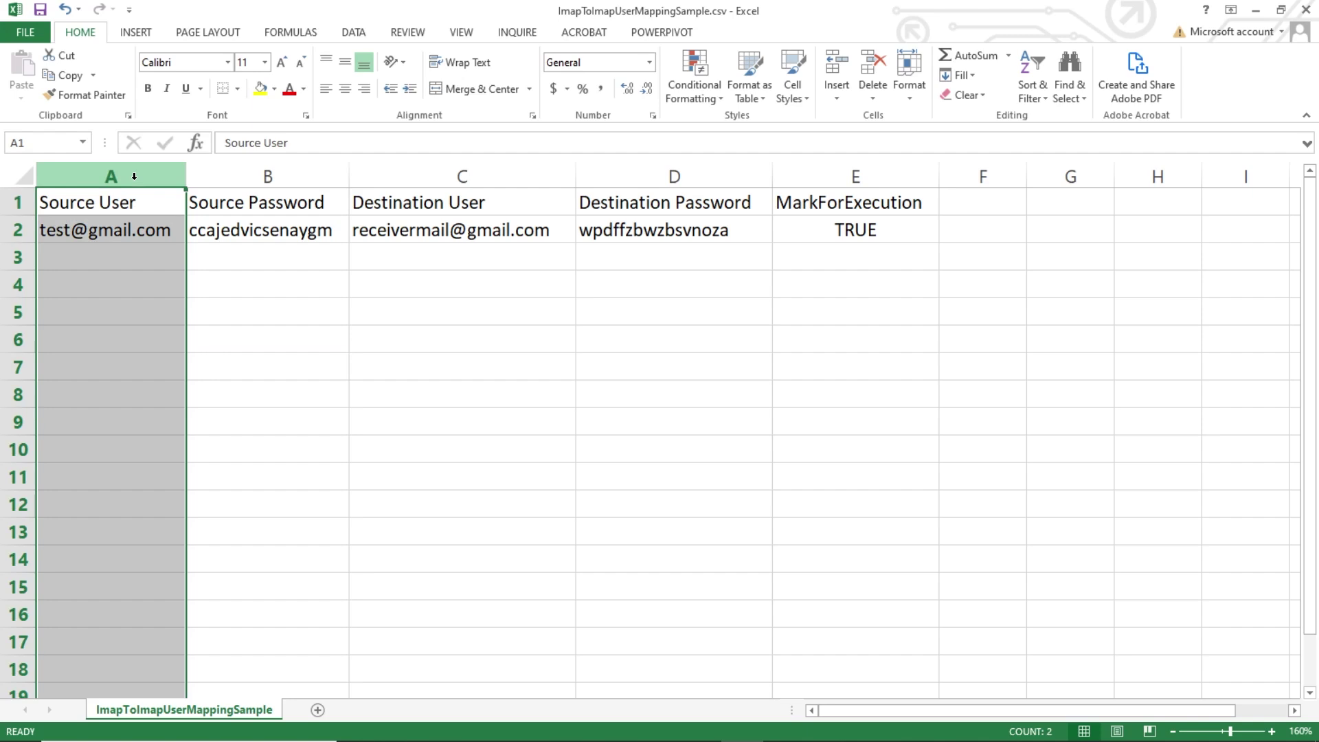
{"action": "left_click", "coordinate": [296, 176]}
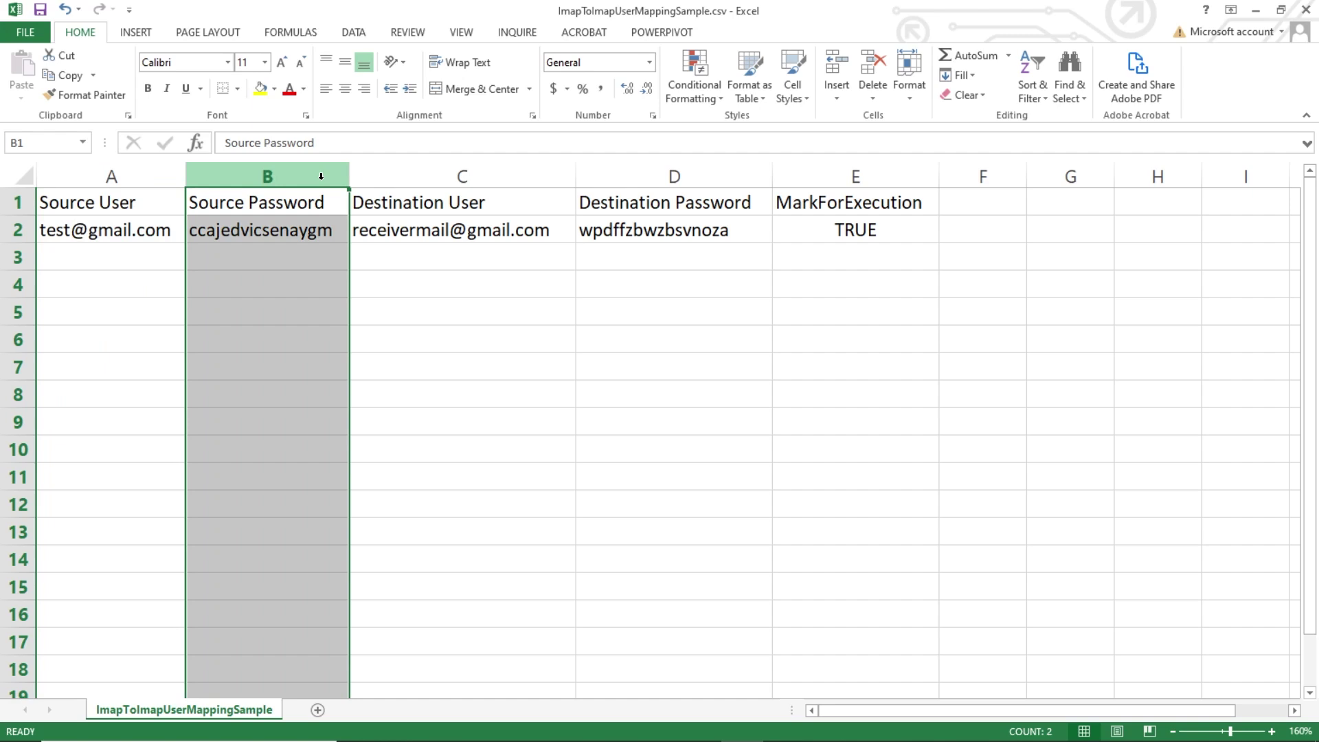
{"action": "left_click_drag", "start_coordinate": [321, 176], "coordinate": [414, 178]}
{"action": "left_click", "coordinate": [497, 177]}
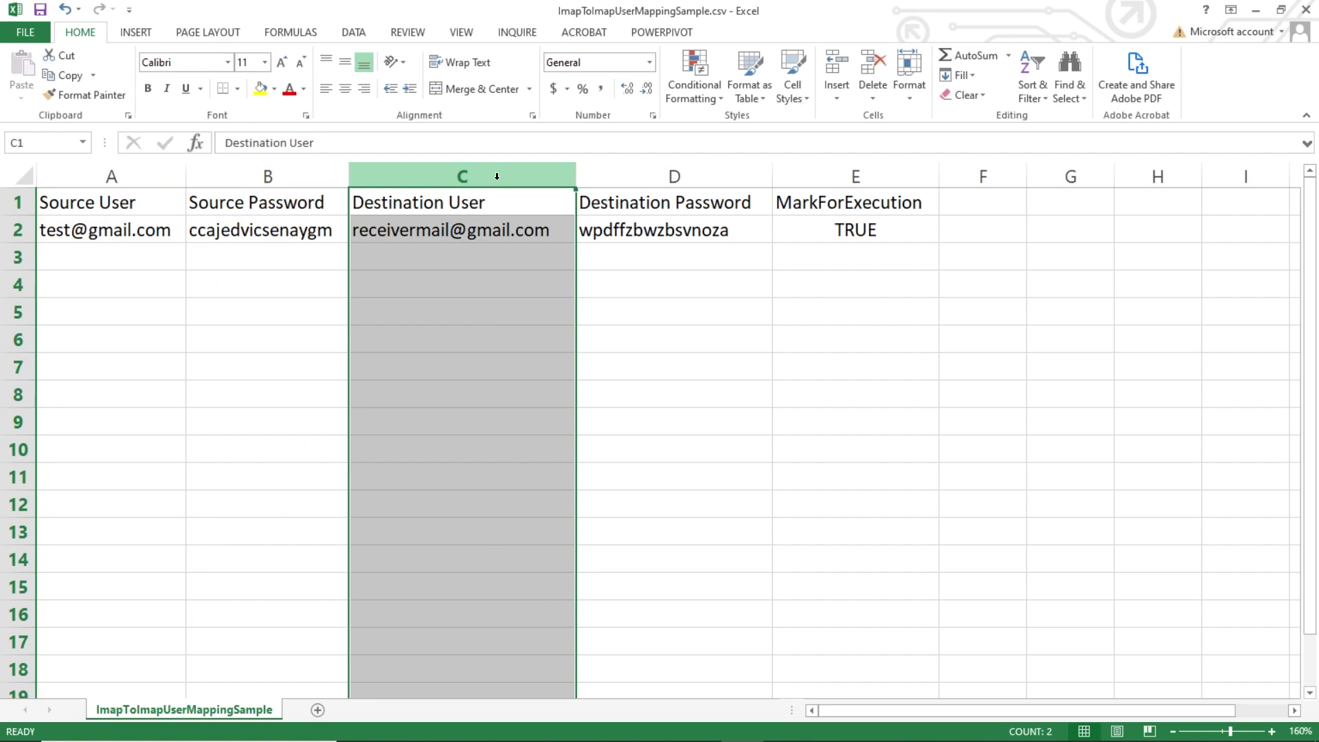
{"action": "left_click", "coordinate": [710, 181]}
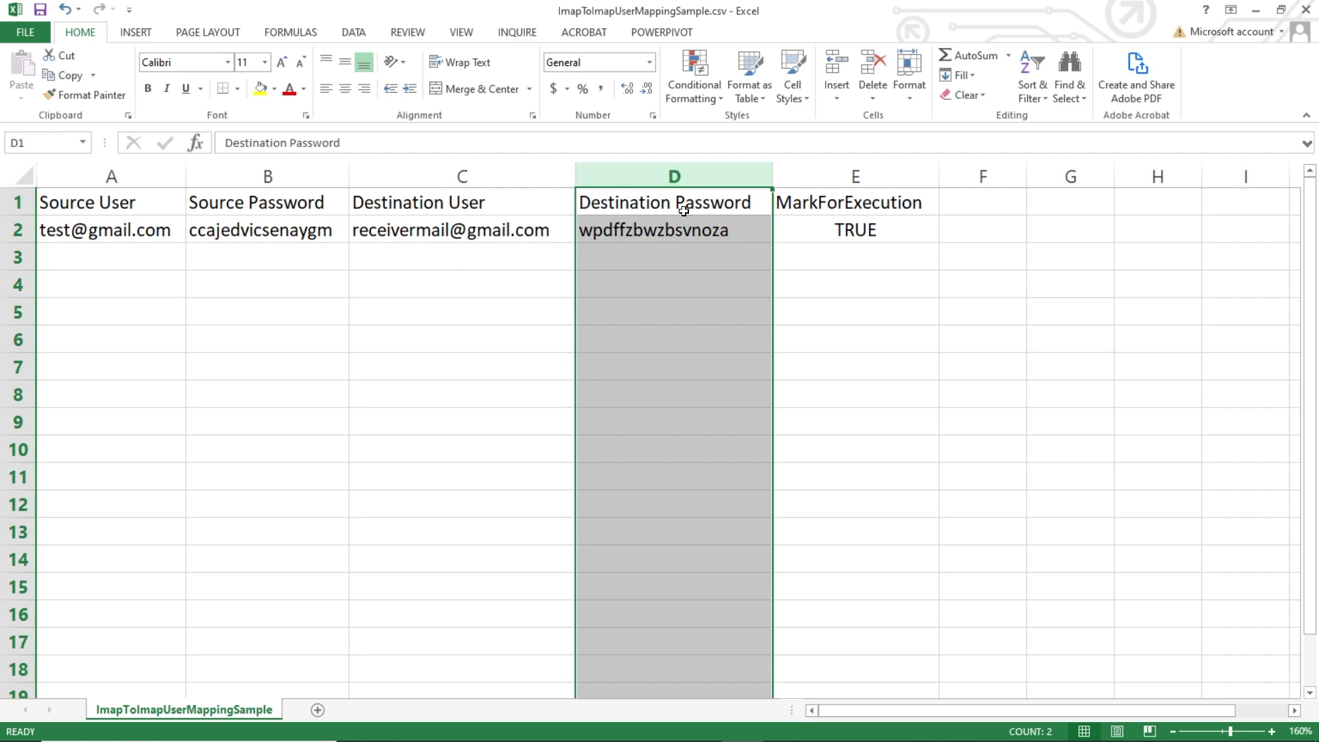
{"action": "left_click", "coordinate": [389, 335]}
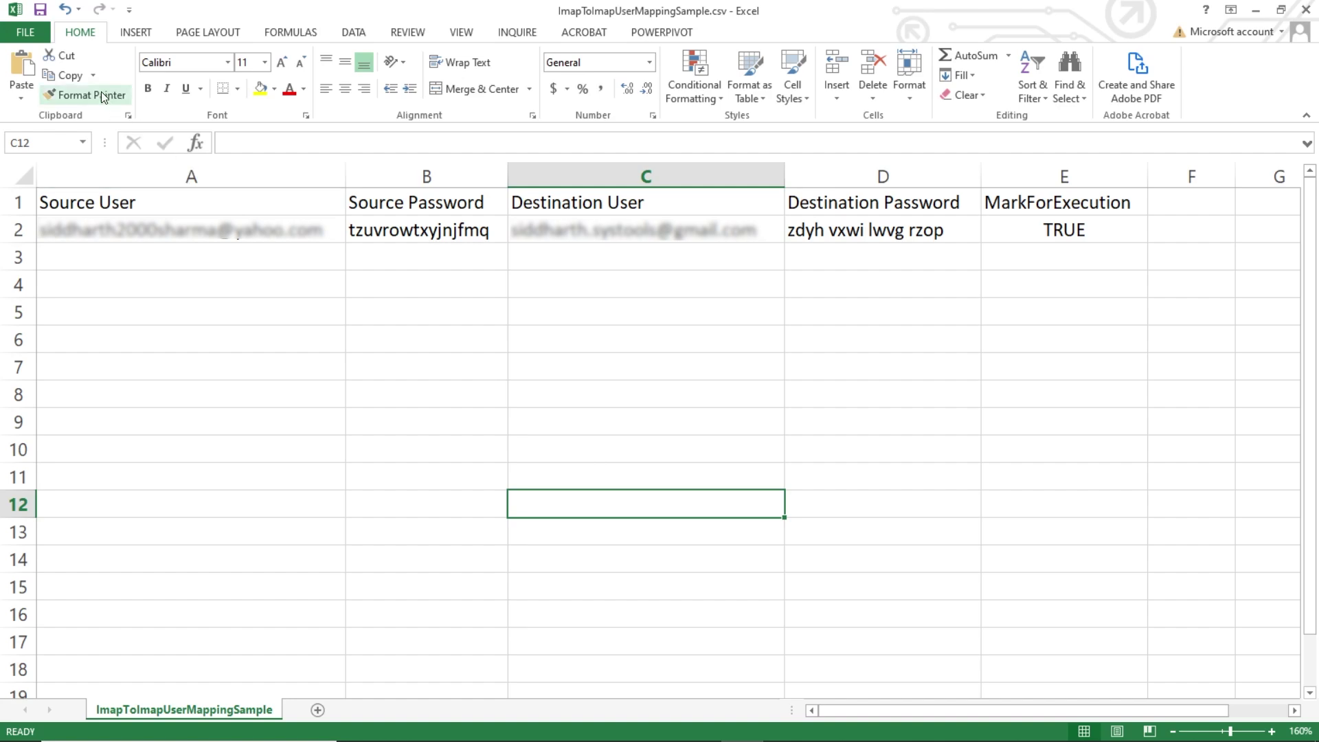
Step: Save the filled-in user mapping file, keeping the CSV (Comma delimited) format
{"action": "left_click", "coordinate": [36, 36]}
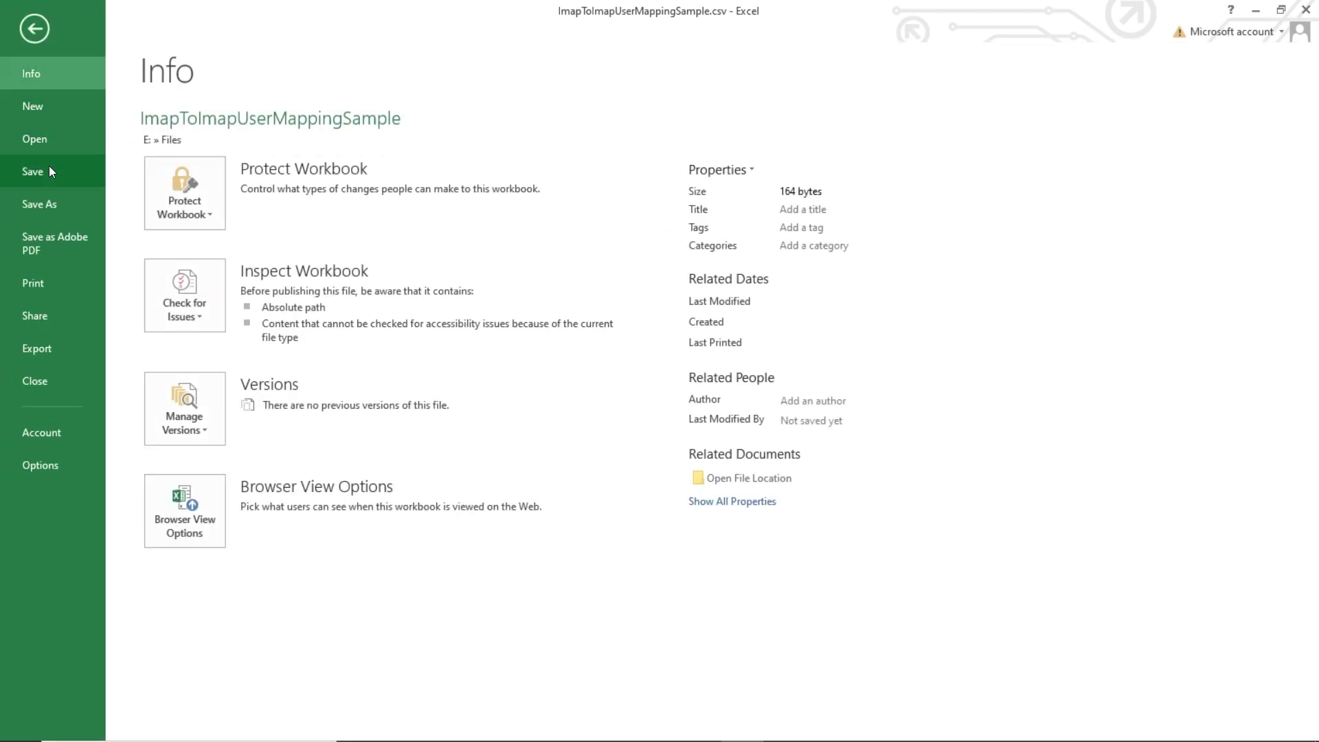
{"action": "left_click", "coordinate": [50, 172]}
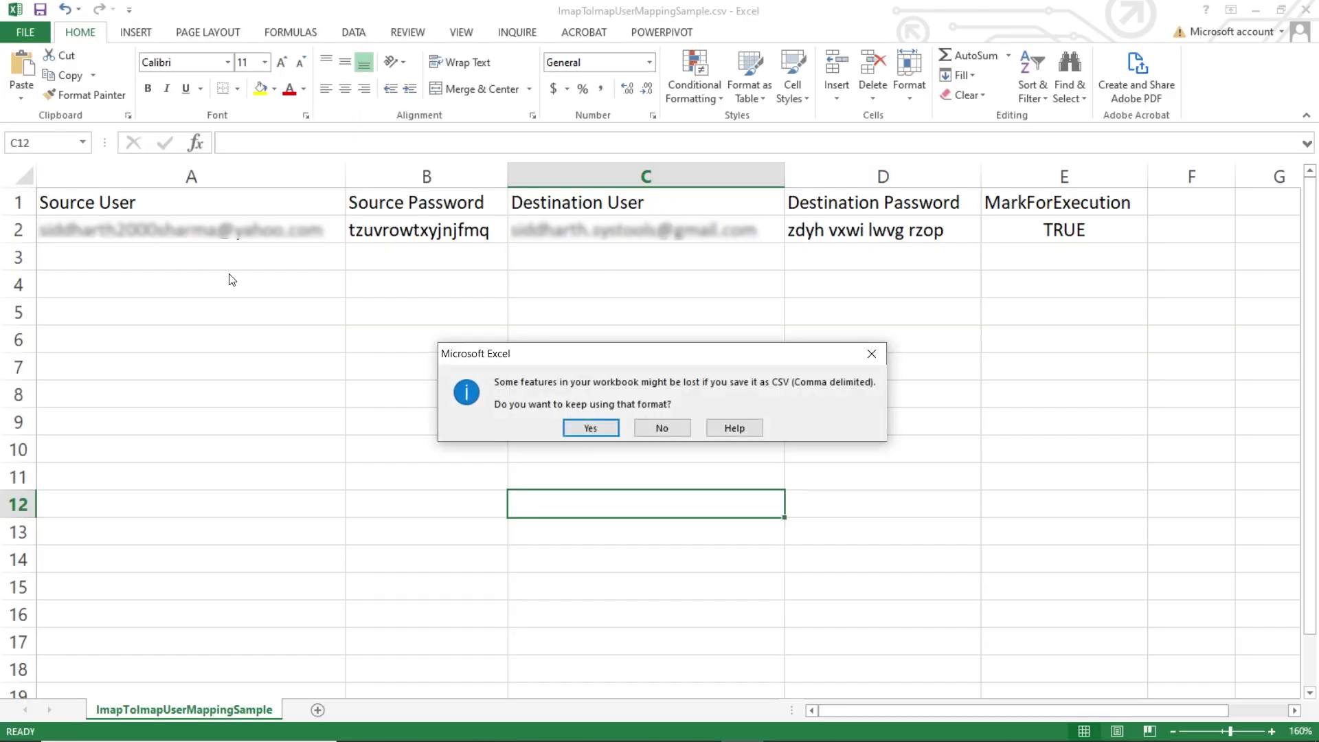
{"action": "left_click", "coordinate": [588, 429]}
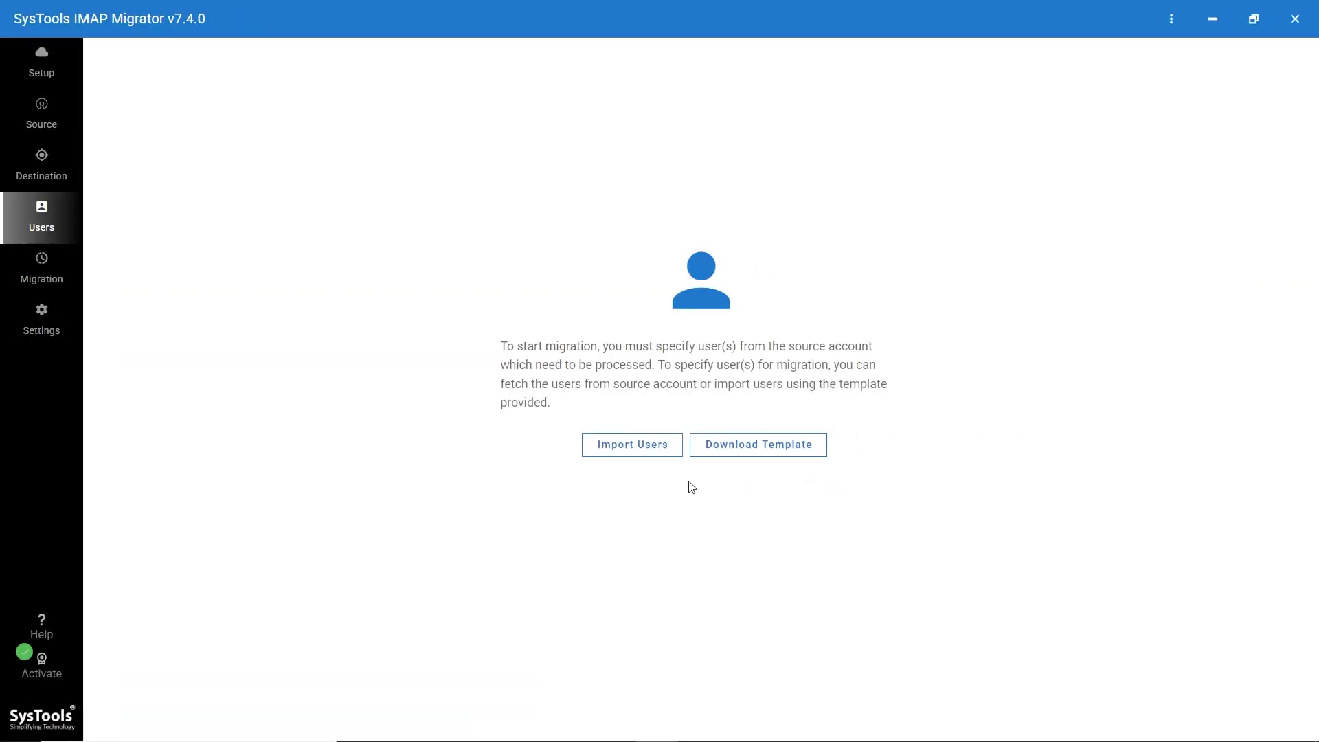
Step: Import the user mapping from ImapToImapUserMappingSample.csv in the Files folder on drive E
{"action": "left_click", "coordinate": [636, 451]}
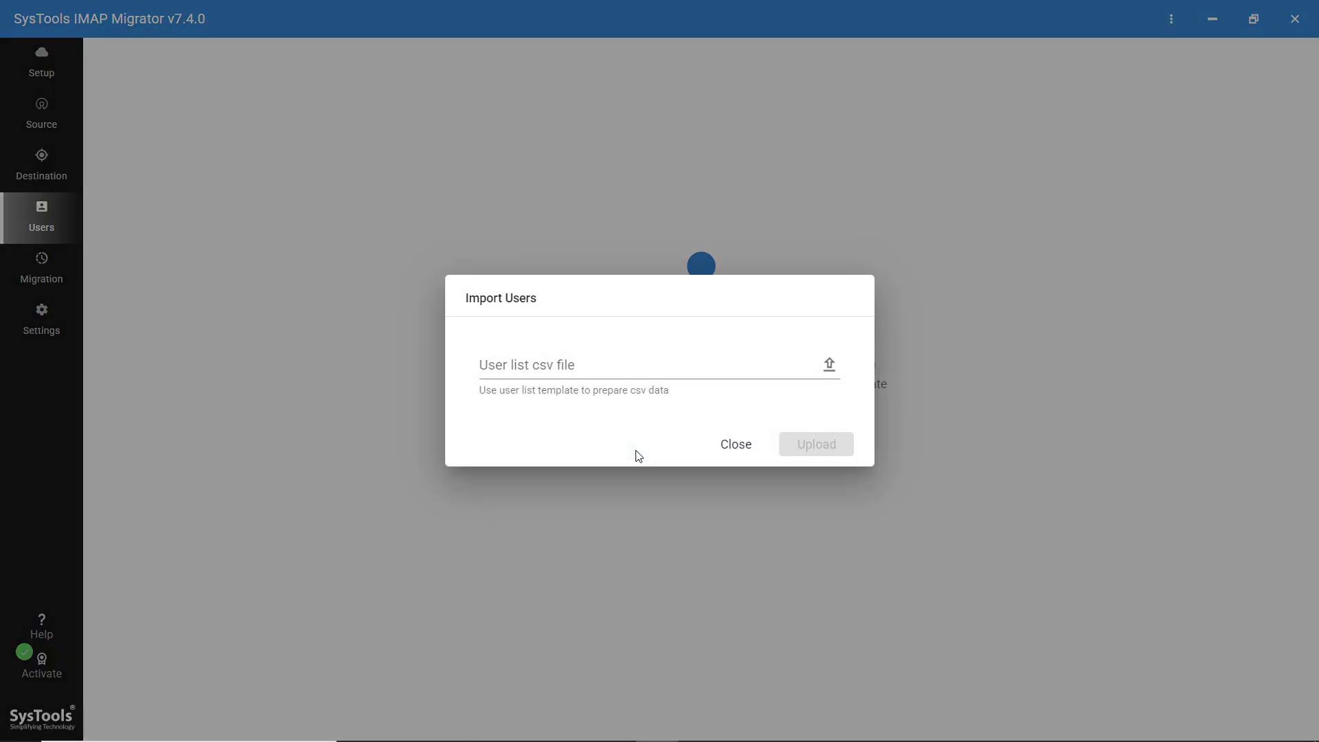
{"action": "left_click", "coordinate": [829, 365]}
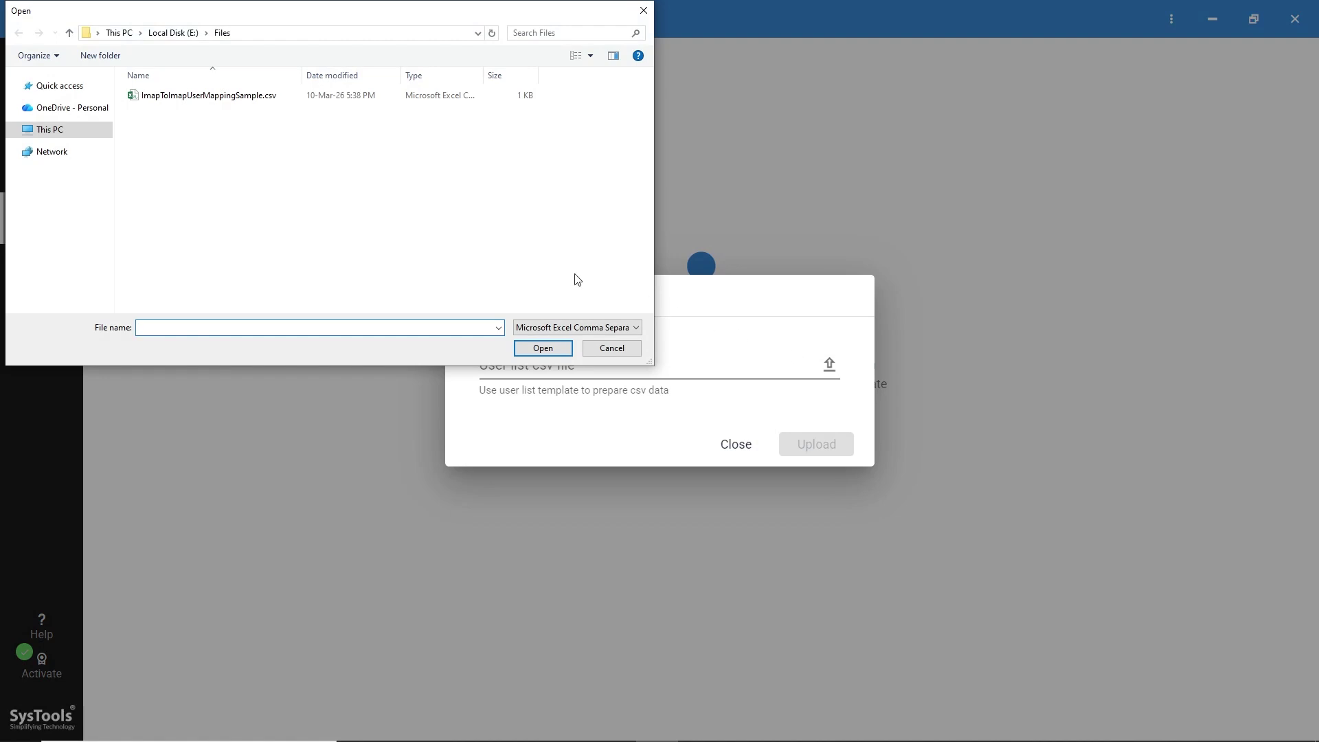
{"action": "left_click", "coordinate": [242, 107]}
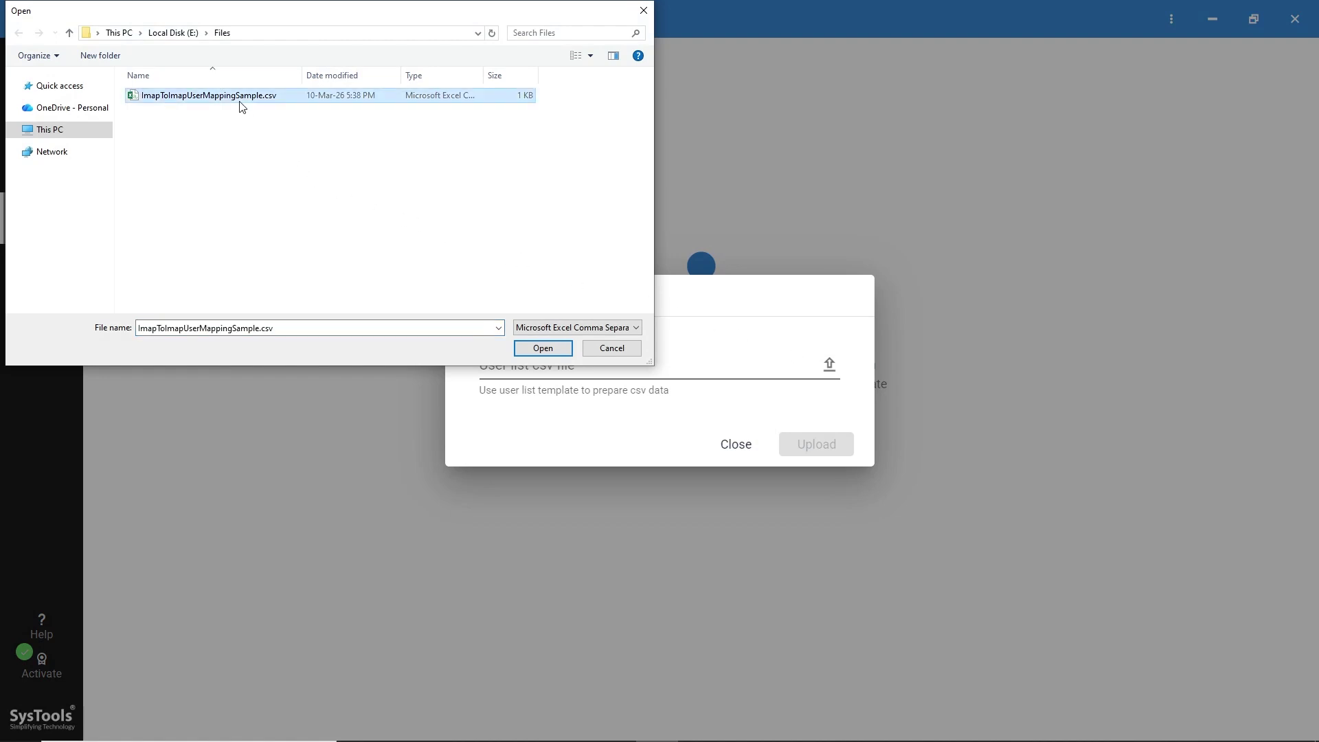
{"action": "left_click", "coordinate": [543, 348]}
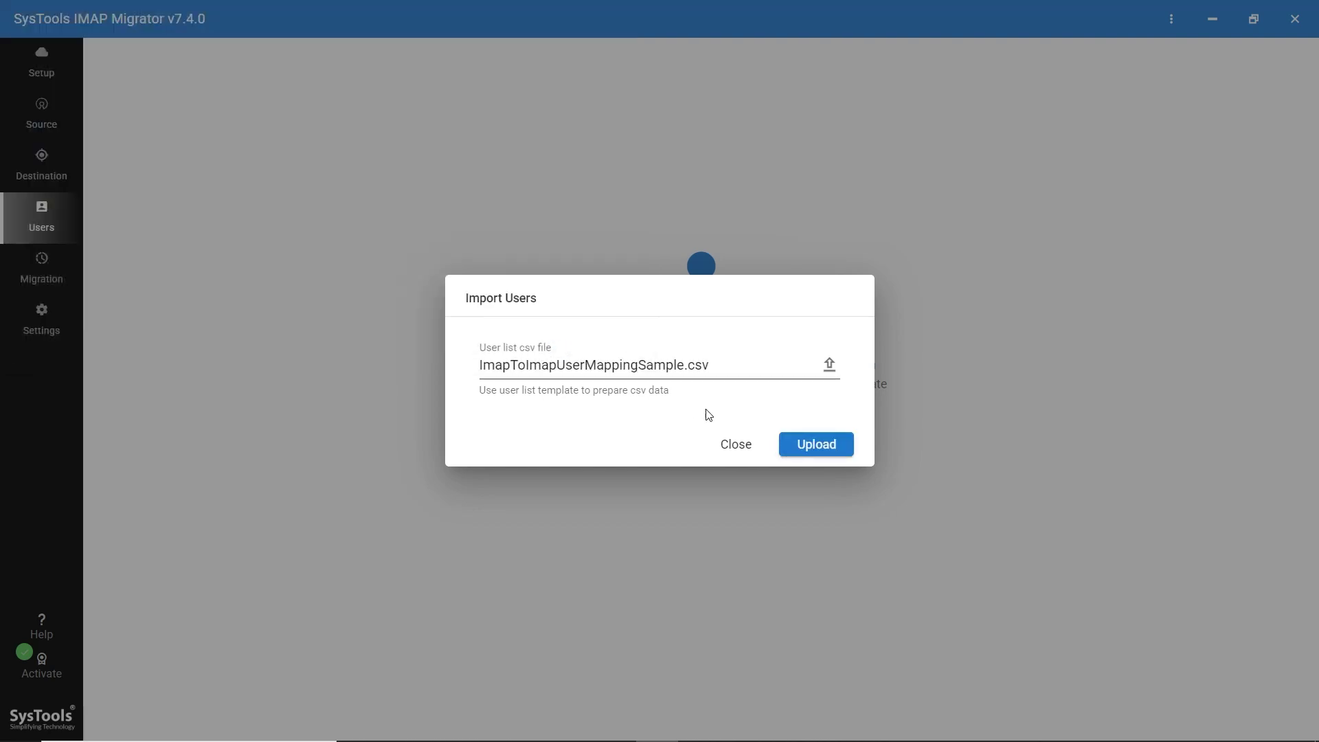
{"action": "left_click", "coordinate": [805, 445]}
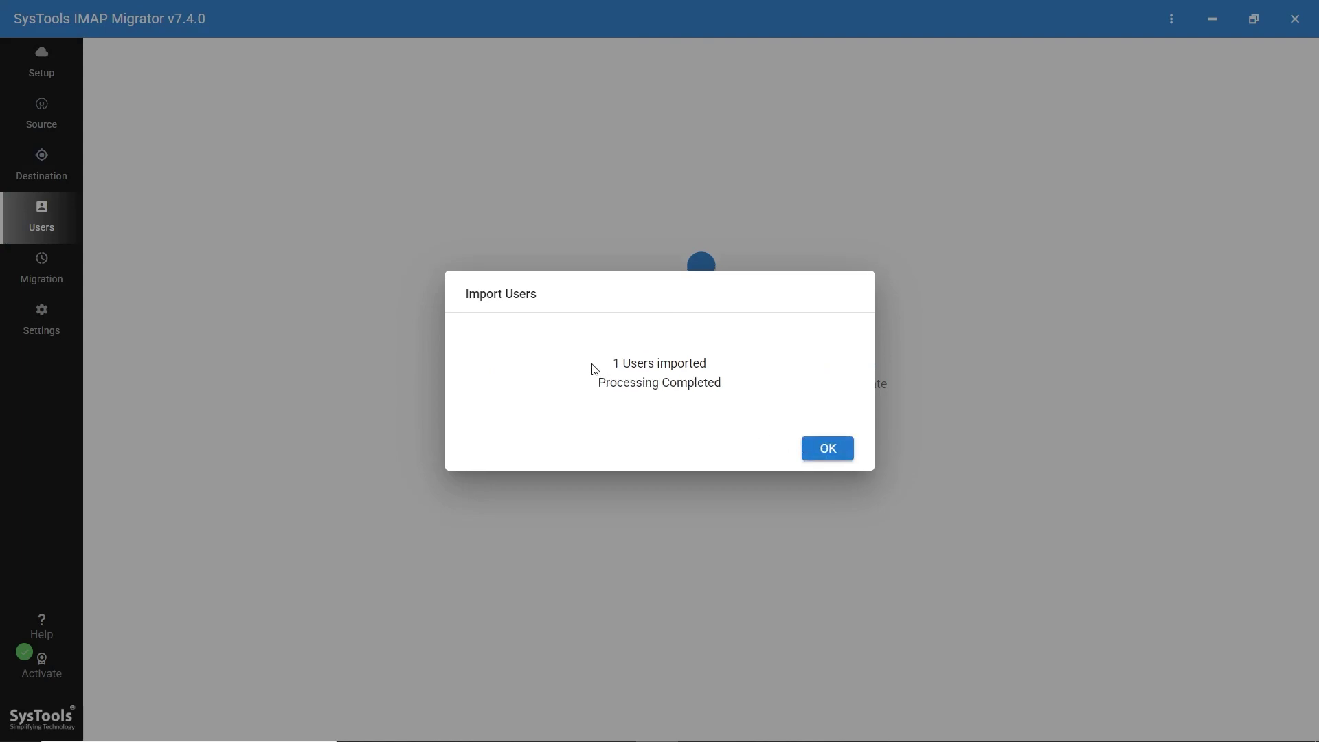
{"action": "left_click_drag", "start_coordinate": [593, 370], "coordinate": [736, 391]}
{"action": "left_click", "coordinate": [737, 395]}
{"action": "left_click", "coordinate": [828, 450]}
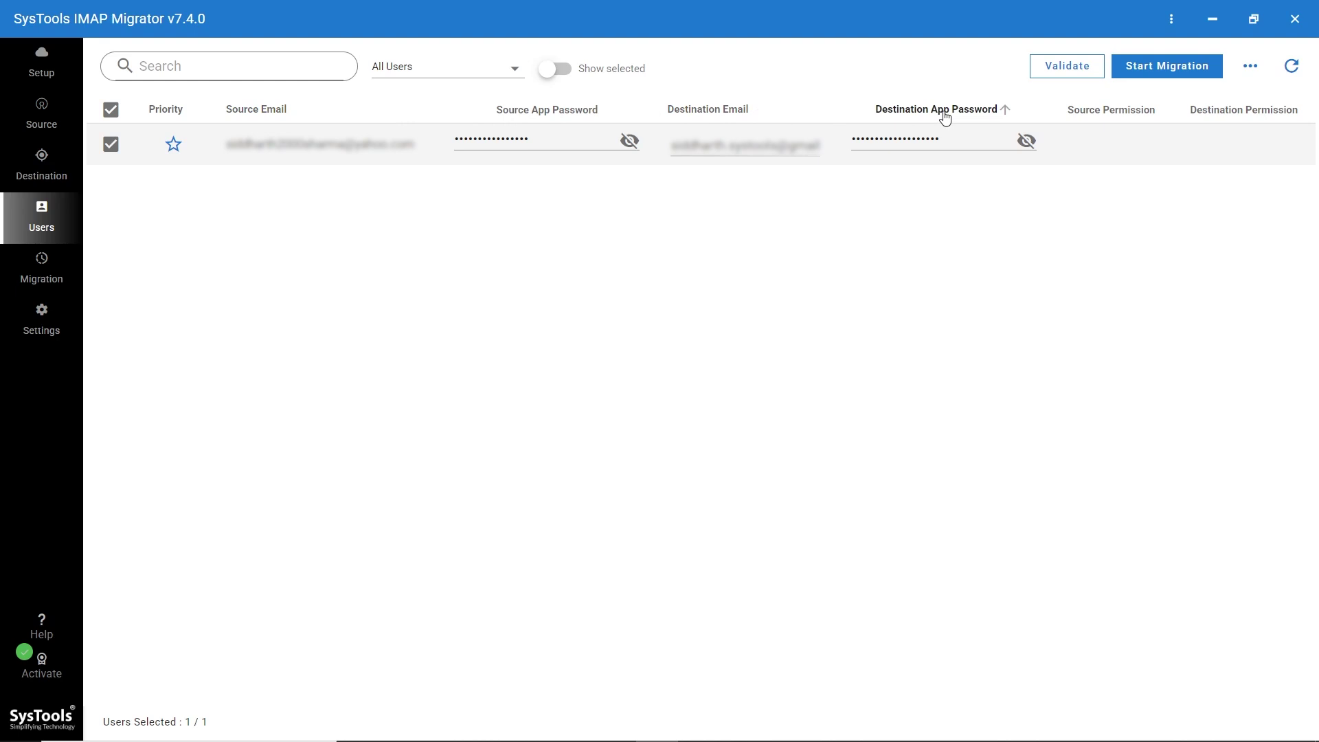
{"action": "left_click", "coordinate": [176, 69]}
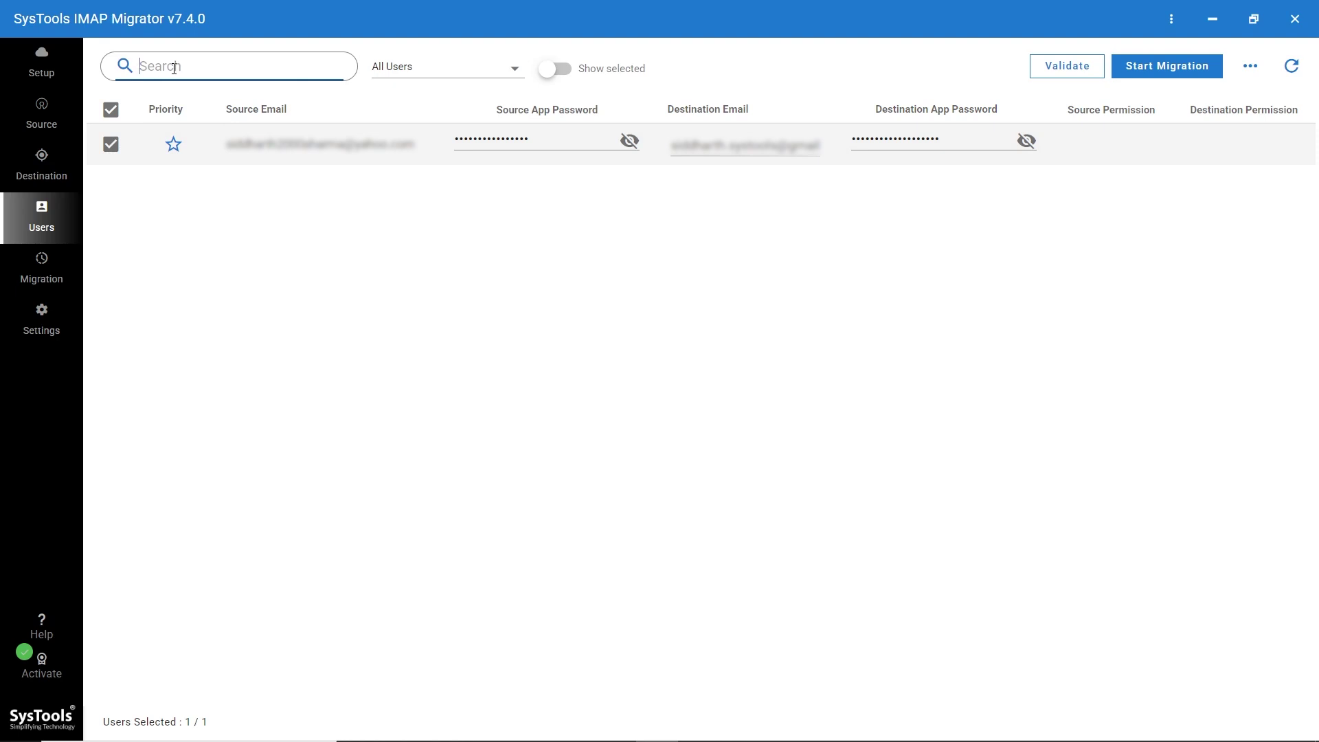
{"action": "left_click", "coordinate": [518, 65]}
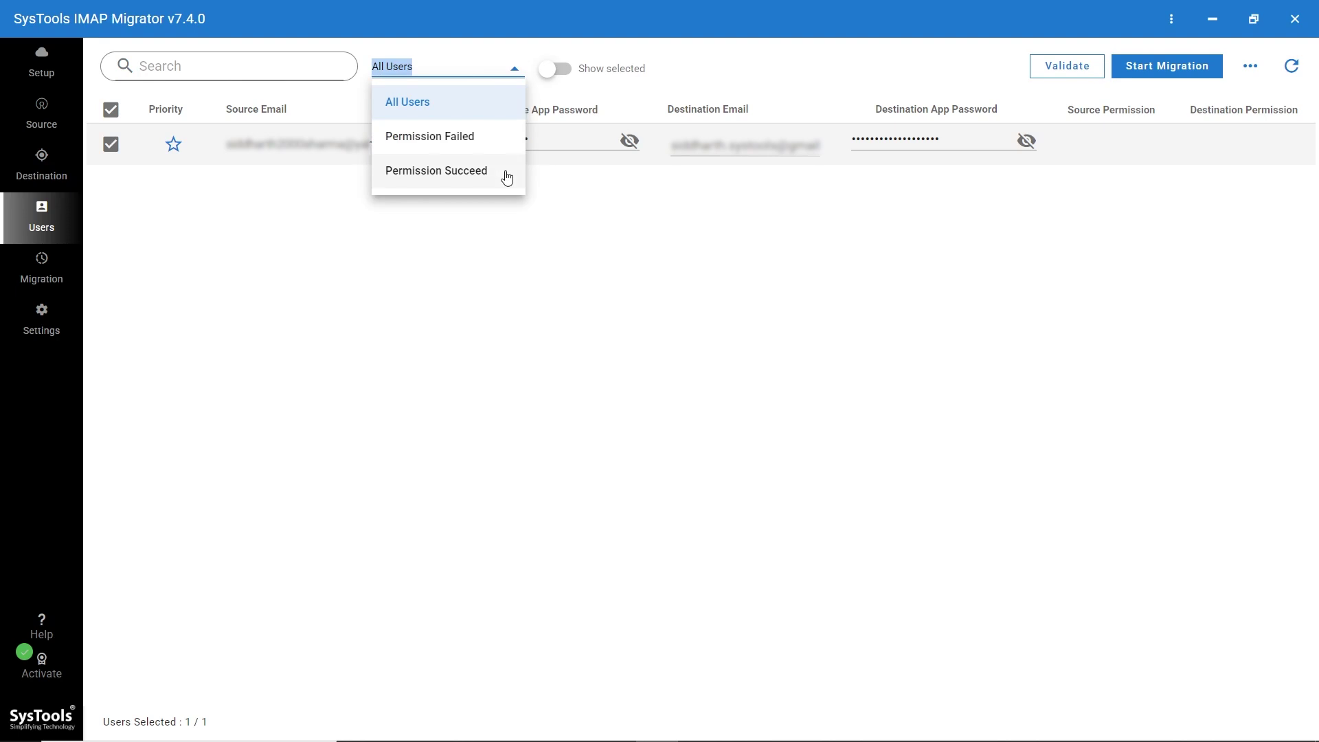
{"action": "left_click", "coordinate": [555, 69]}
{"action": "left_click", "coordinate": [555, 69]}
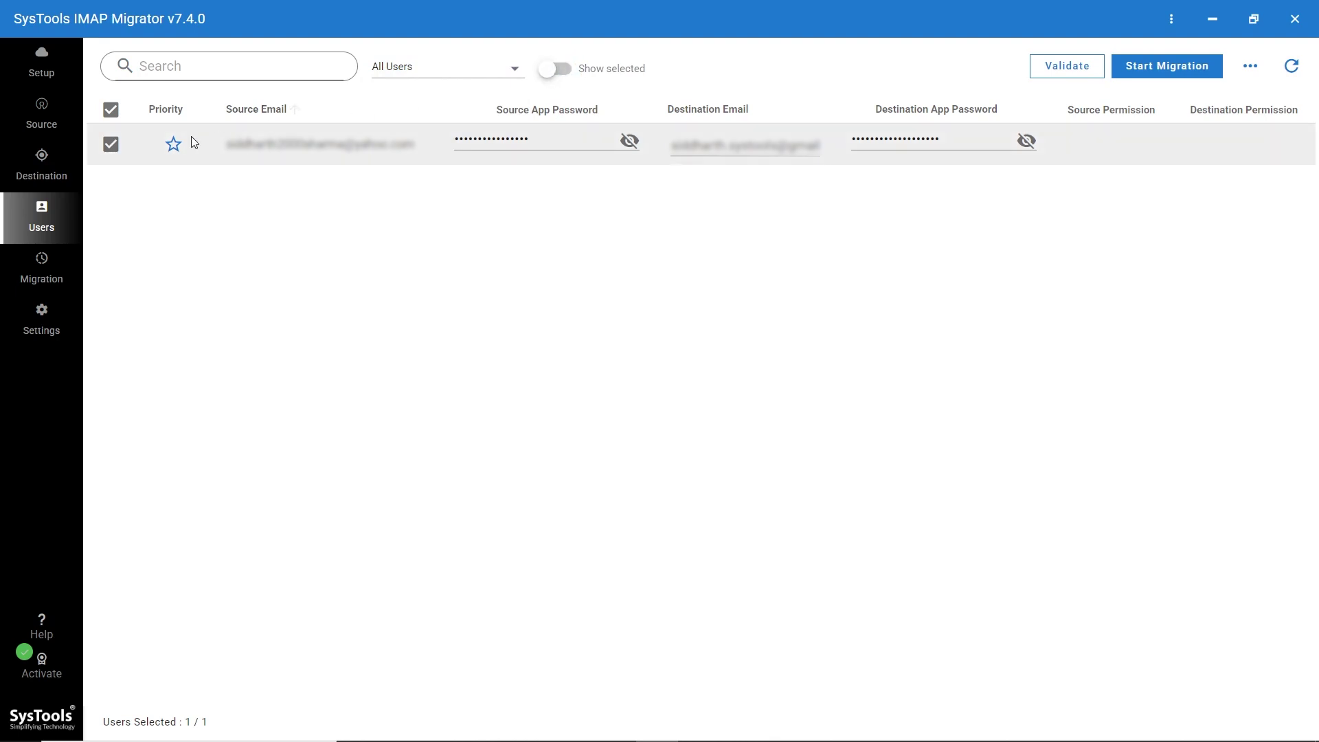
{"action": "left_click", "coordinate": [111, 143]}
{"action": "left_click", "coordinate": [111, 144]}
Step: Limit the user list to selected users and mark the imported user as priority
{"action": "left_click", "coordinate": [559, 71]}
{"action": "left_click", "coordinate": [164, 114]}
{"action": "left_click", "coordinate": [174, 150]}
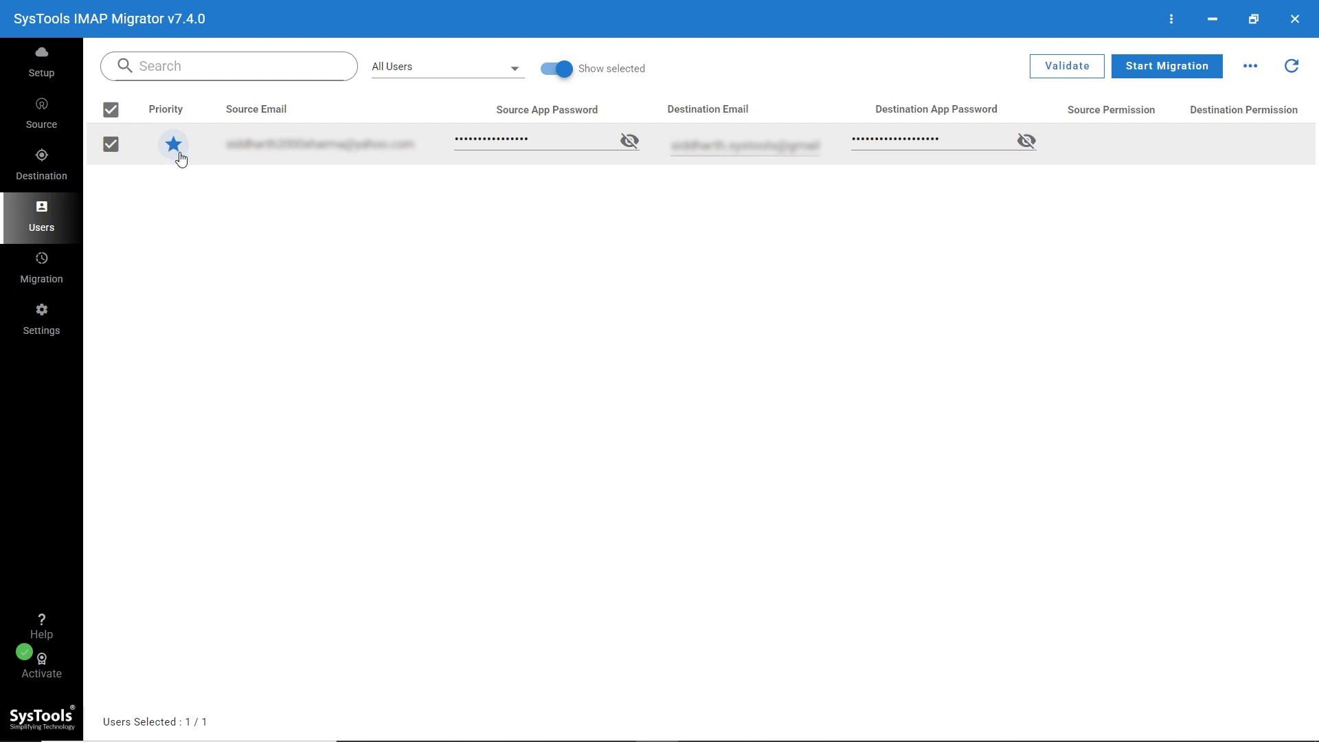
Step: Validate the source and destination permissions of the selected user
{"action": "left_click", "coordinate": [1079, 74]}
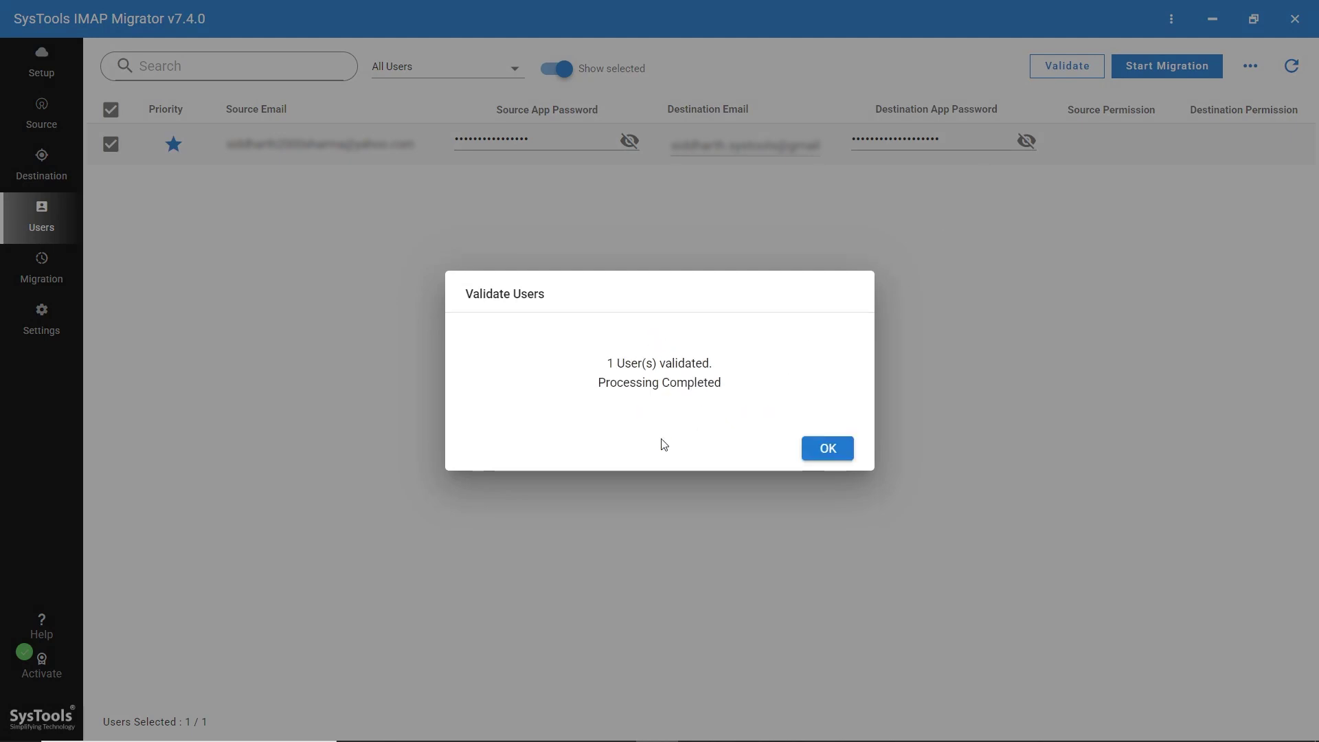
{"action": "left_click", "coordinate": [817, 448]}
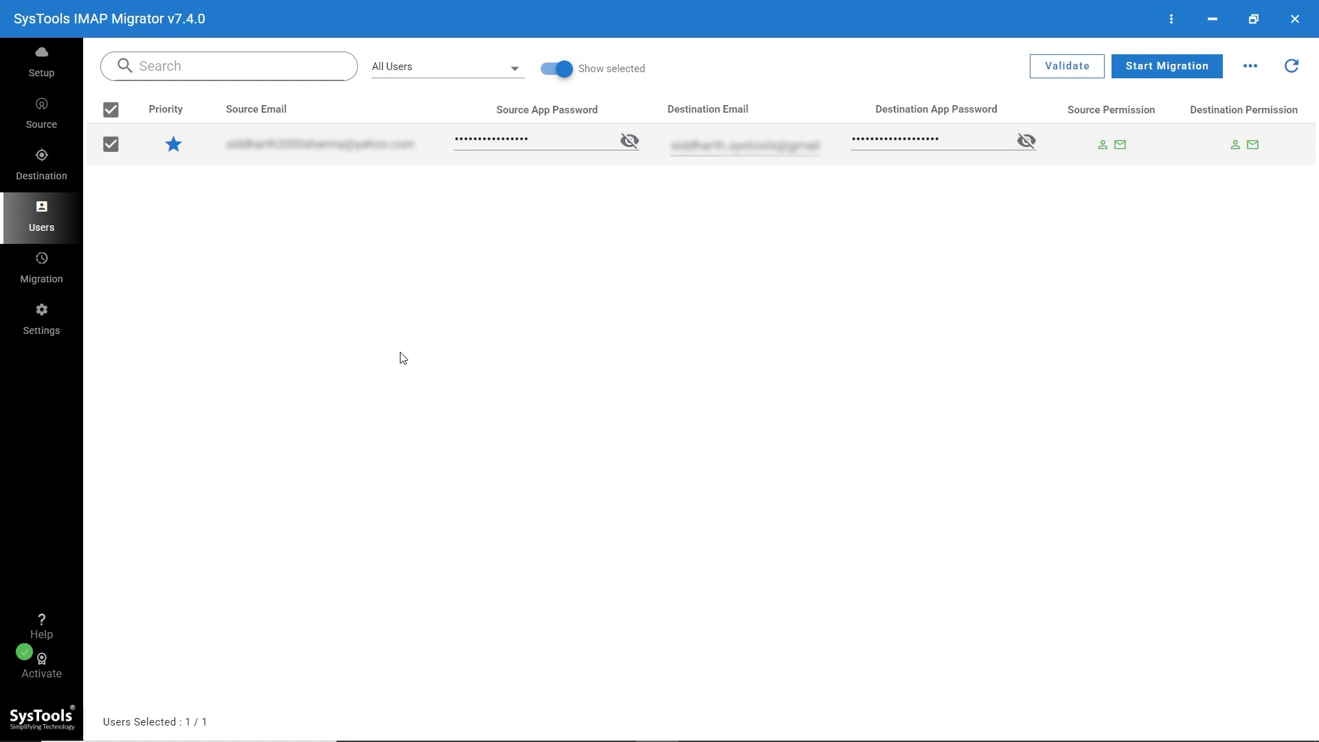
Step: Try a Concurrent user value of 5 in the general settings and return it to 10
{"action": "left_click", "coordinate": [28, 322]}
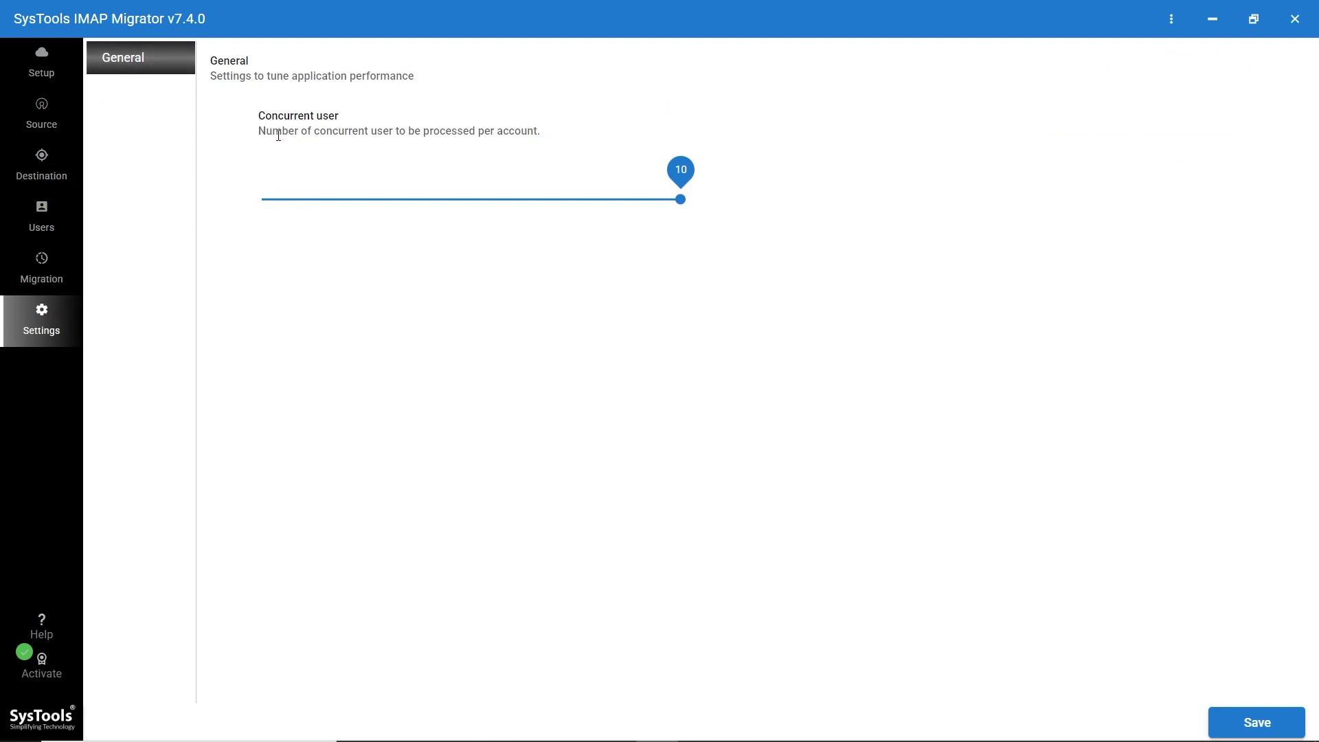
{"action": "left_click_drag", "start_coordinate": [263, 137], "coordinate": [550, 141]}
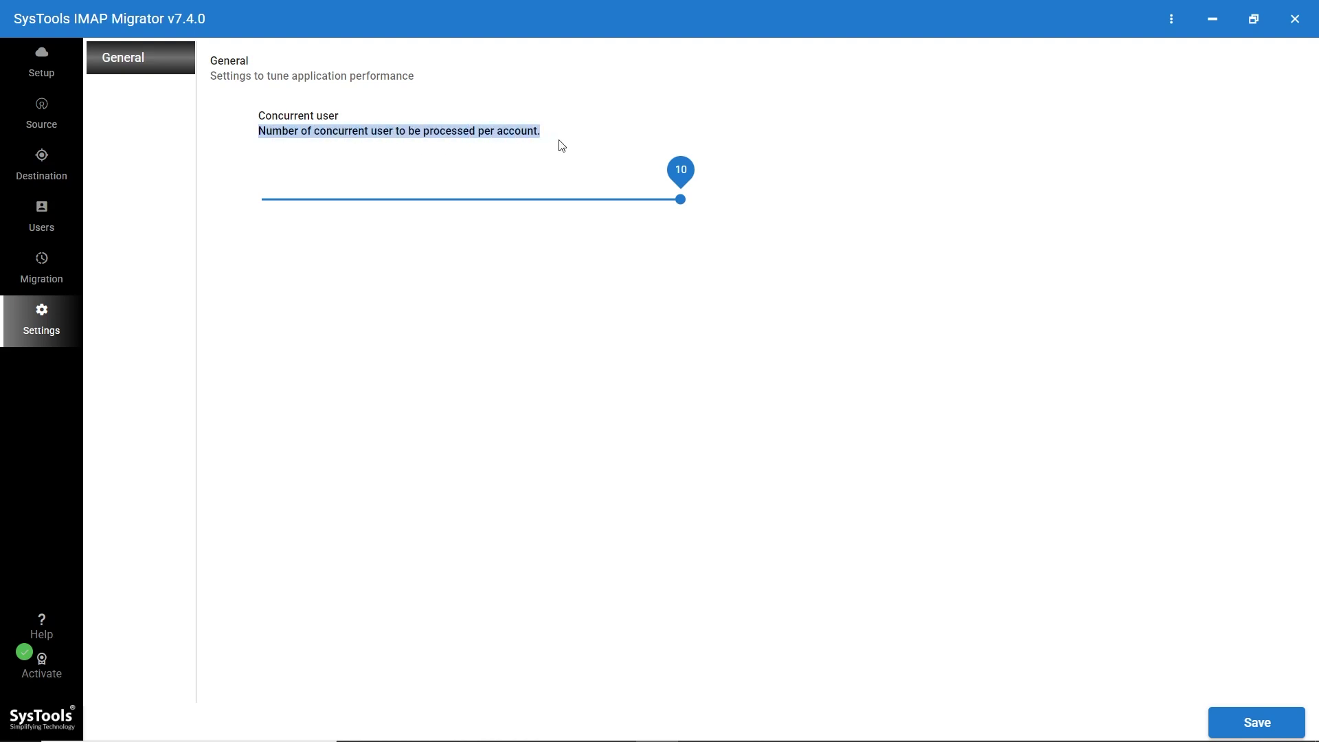
{"action": "left_click", "coordinate": [562, 146]}
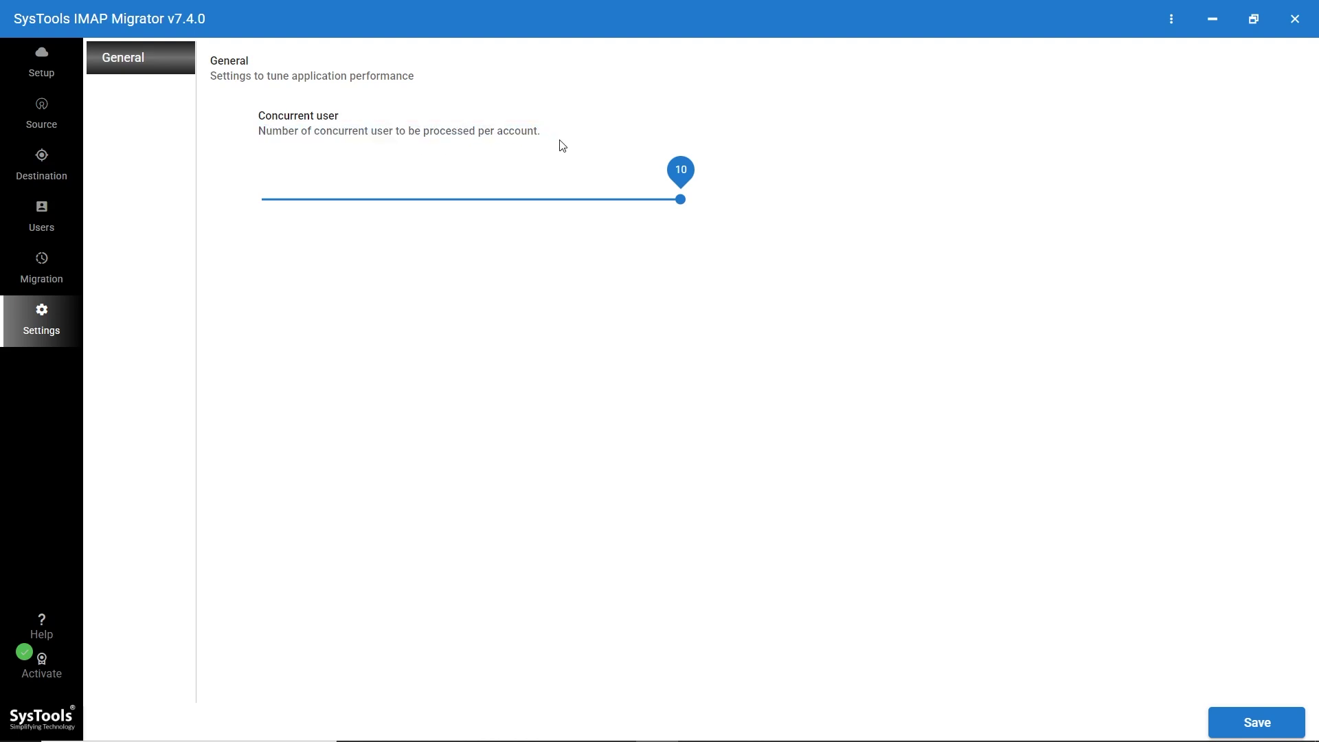
{"action": "left_click_drag", "start_coordinate": [680, 199], "coordinate": [459, 173]}
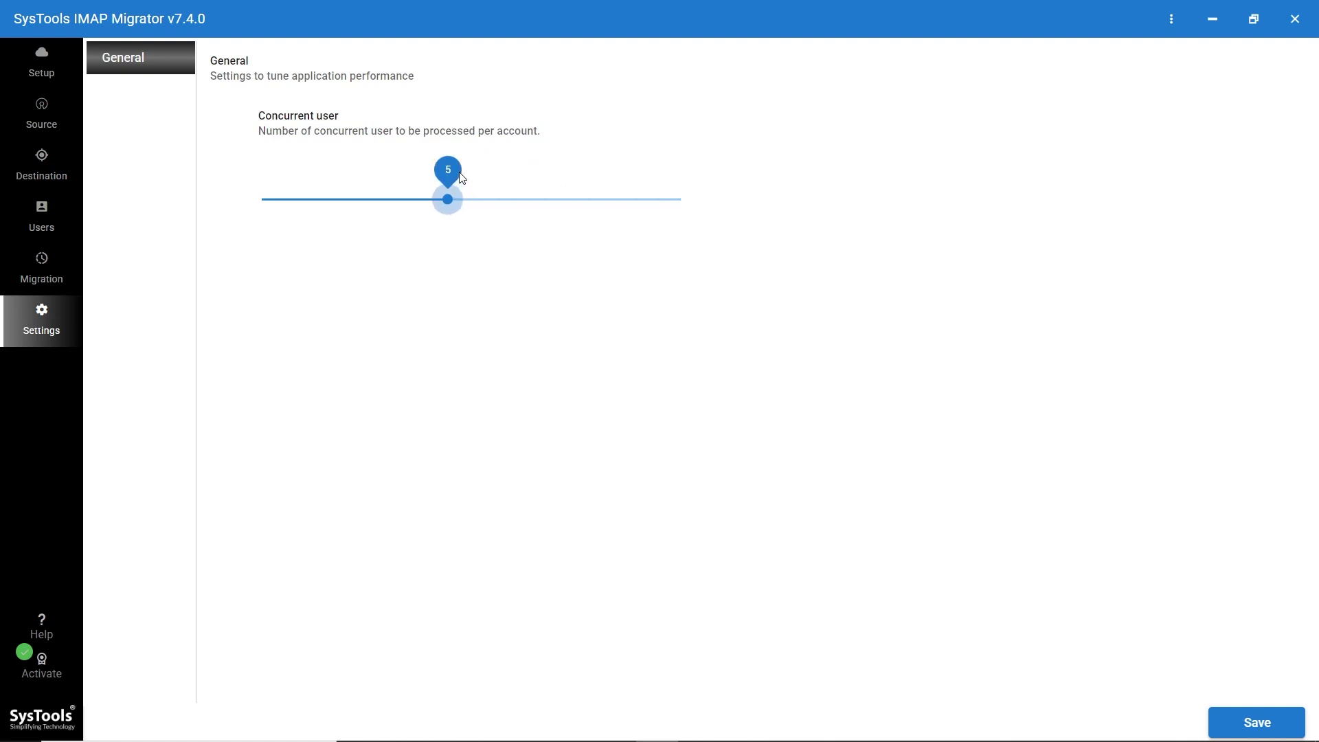
{"action": "left_click_drag", "start_coordinate": [461, 177], "coordinate": [728, 189]}
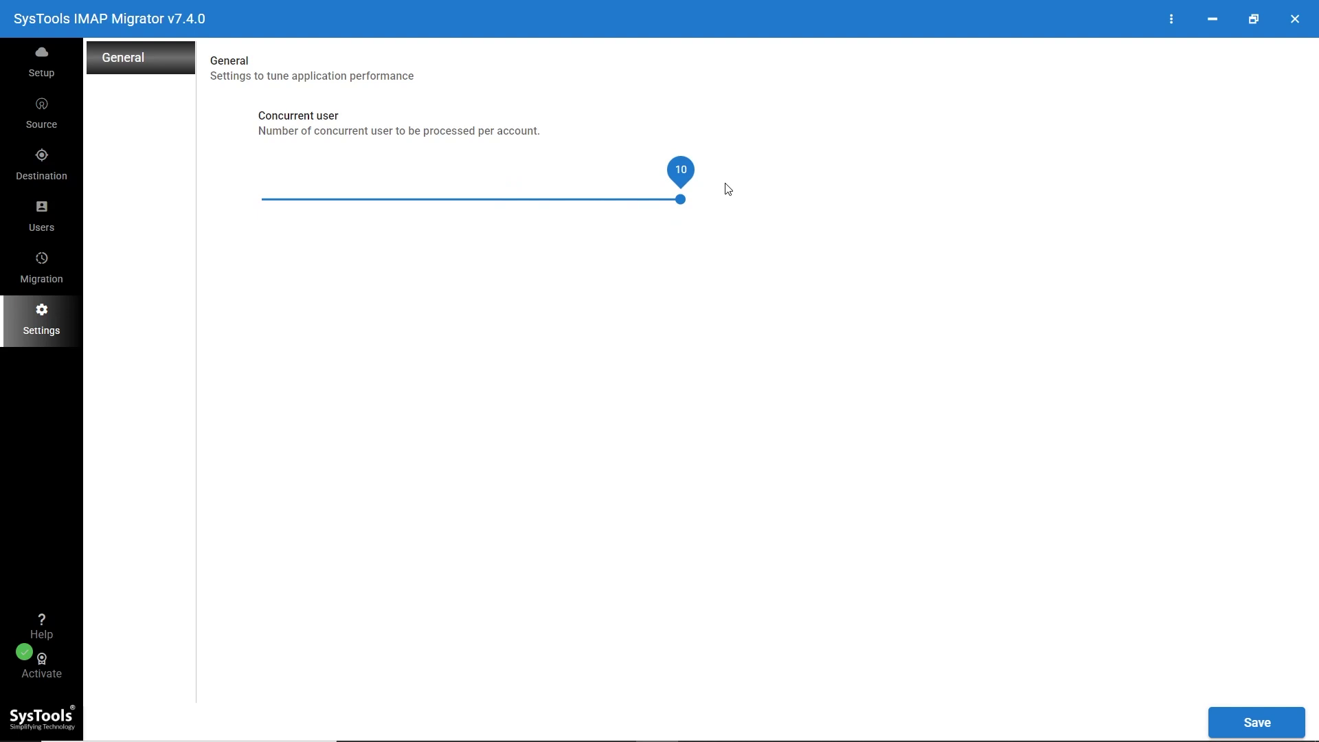
{"action": "left_click_drag", "start_coordinate": [680, 198], "coordinate": [729, 188]}
Step: Return to the user list and start the migration for the selected, validated user
{"action": "left_click", "coordinate": [43, 215]}
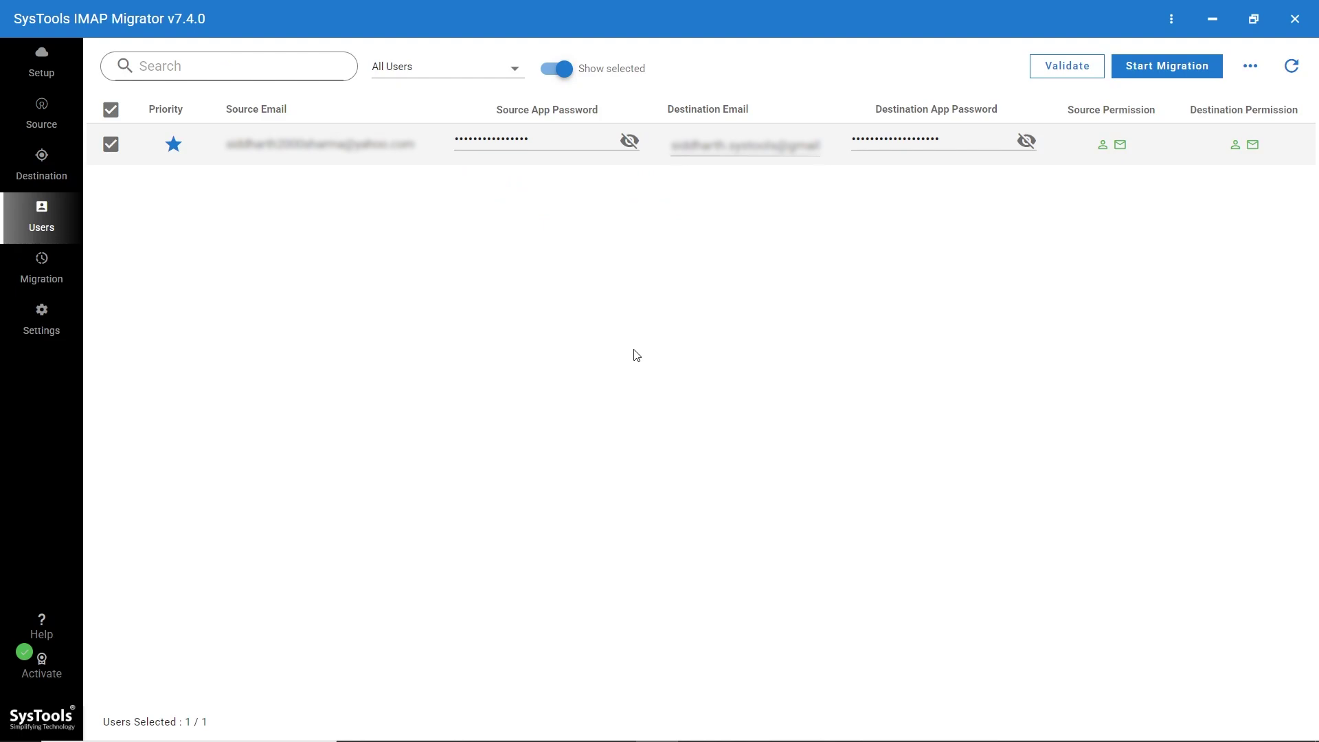
{"action": "left_click", "coordinate": [1164, 74]}
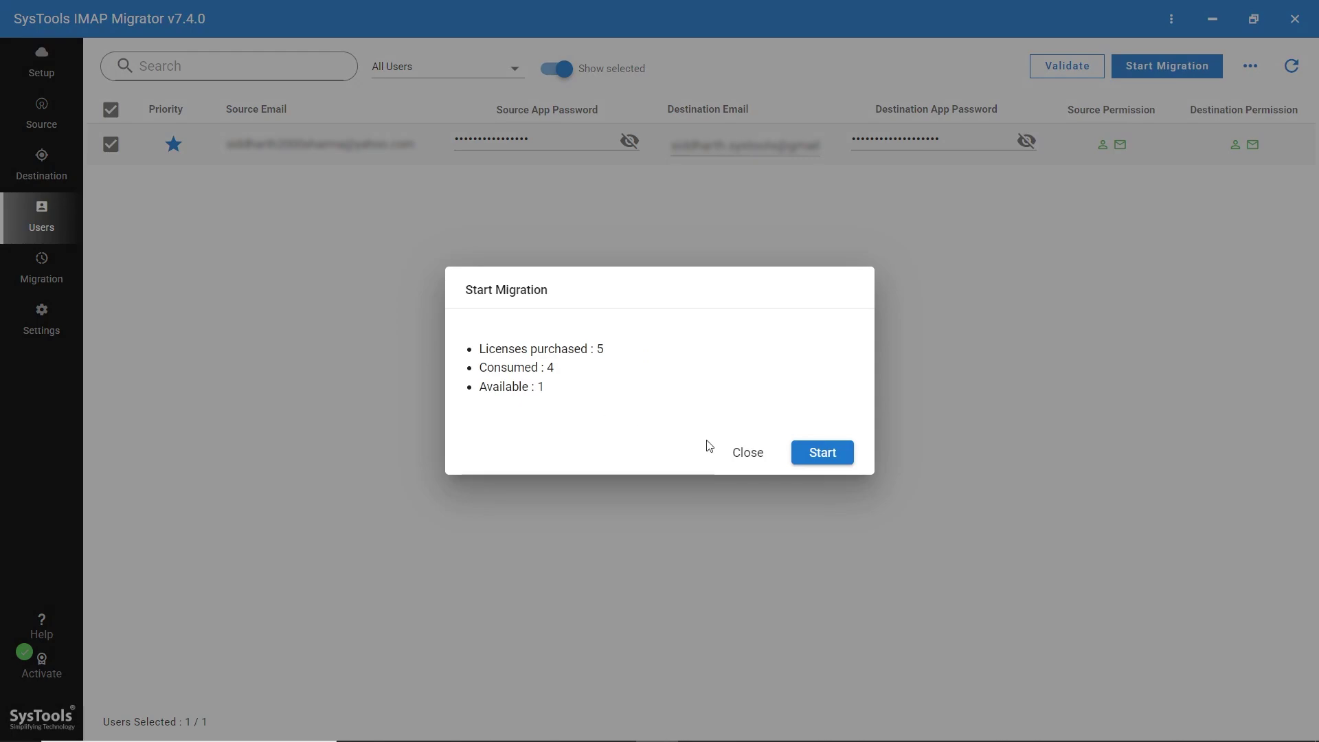
{"action": "left_click", "coordinate": [804, 452]}
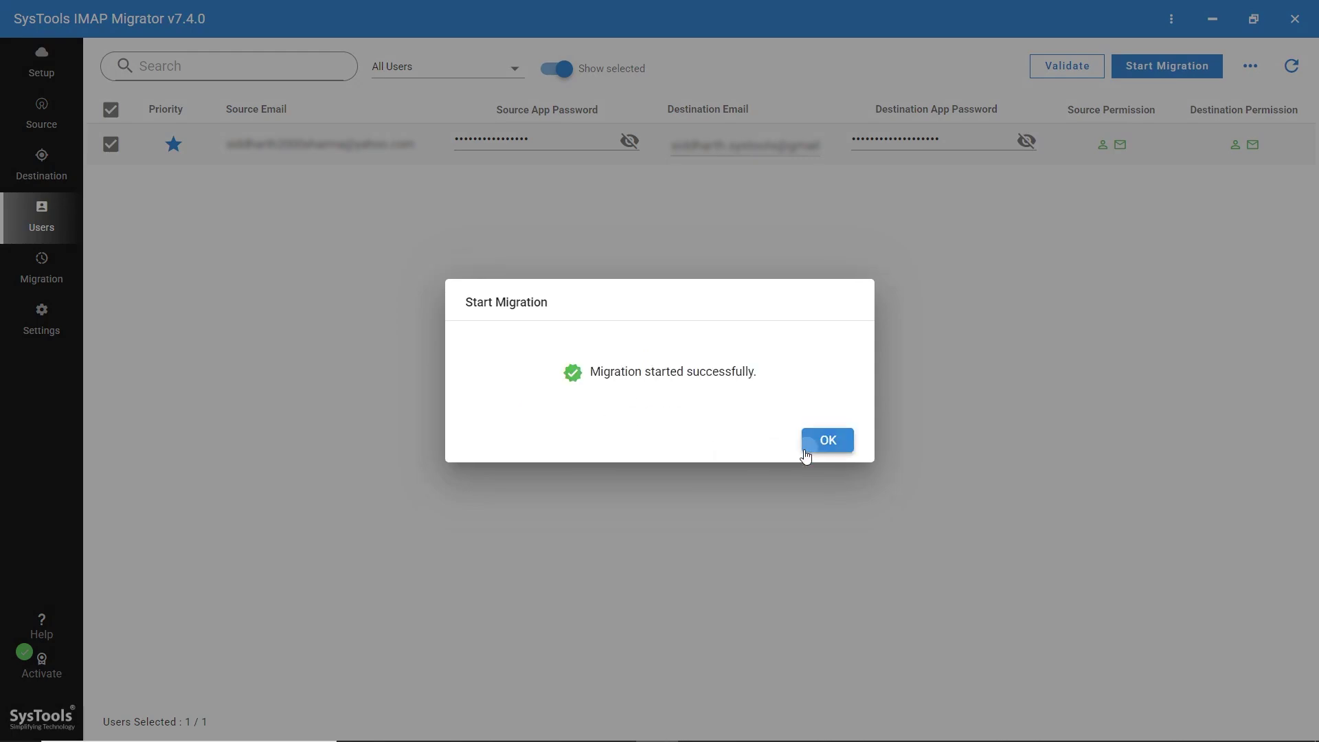
{"action": "left_click", "coordinate": [806, 451]}
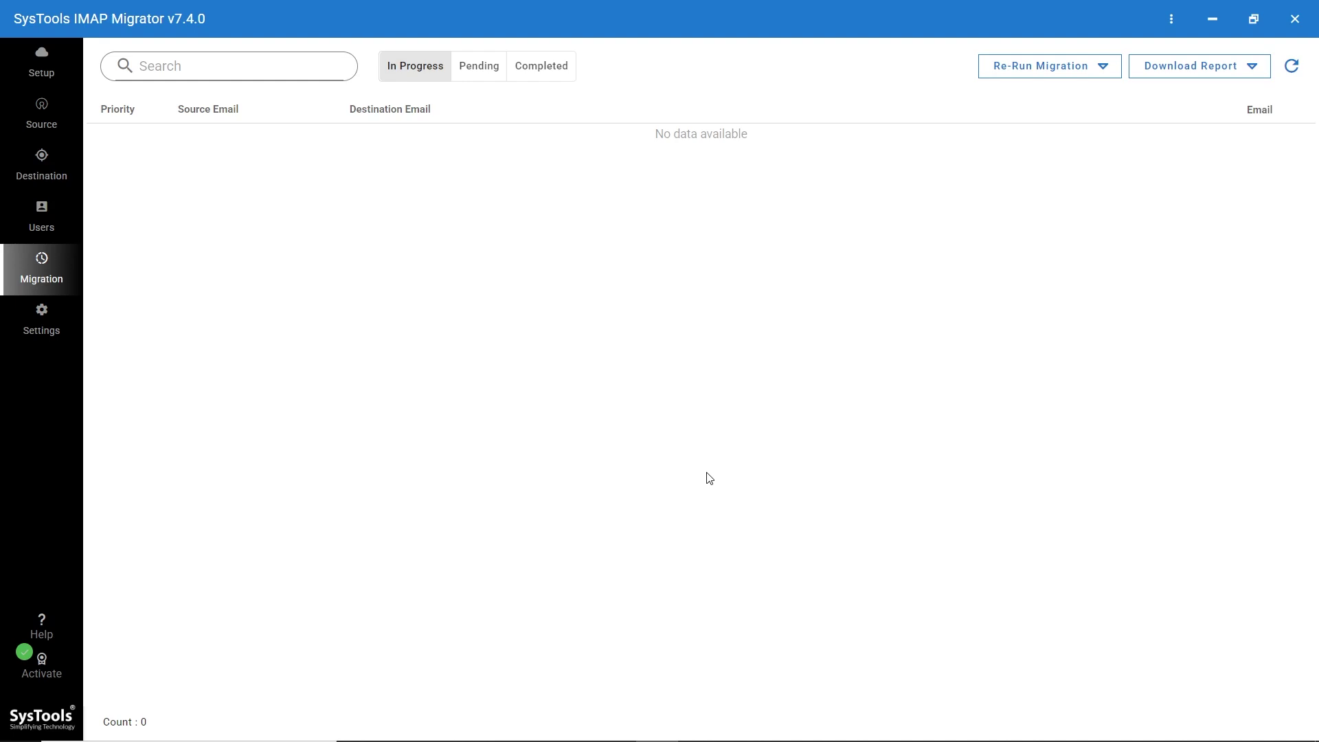
Step: Check the completed migrations for the user's migrated email count, data size and status
{"action": "left_click", "coordinate": [550, 73]}
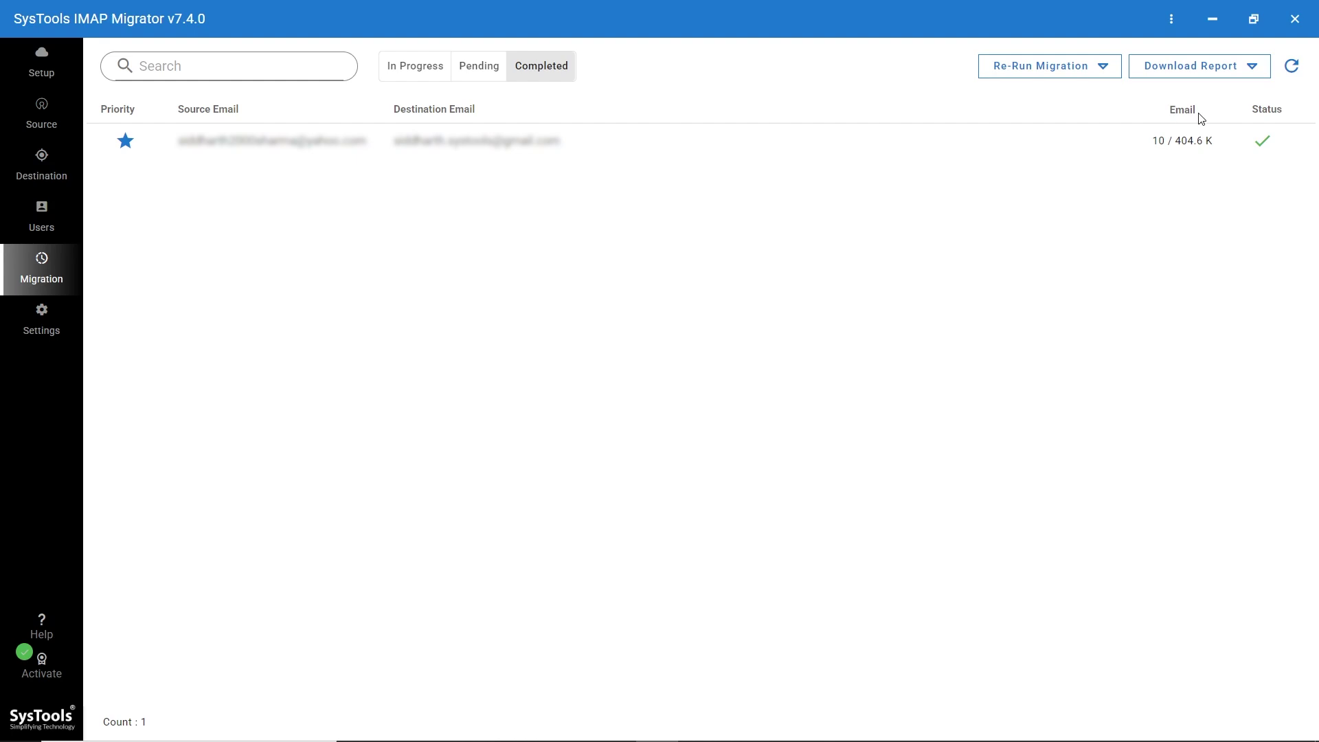
{"action": "left_click_drag", "start_coordinate": [1153, 142], "coordinate": [1166, 157]}
{"action": "left_click", "coordinate": [1166, 158]}
Step: Examine the options for re-running the migration, downloading reports, and getting help and support
{"action": "left_click", "coordinate": [1100, 80]}
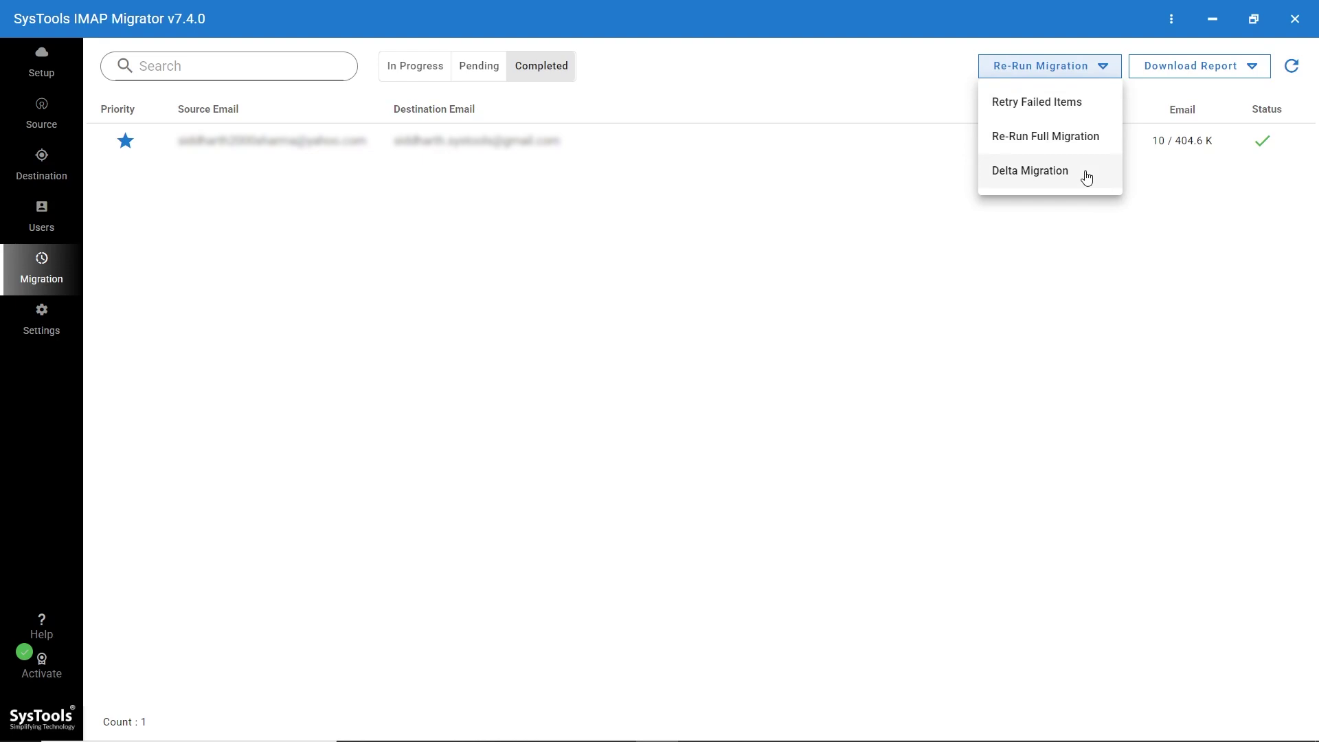
{"action": "left_click", "coordinate": [1084, 261]}
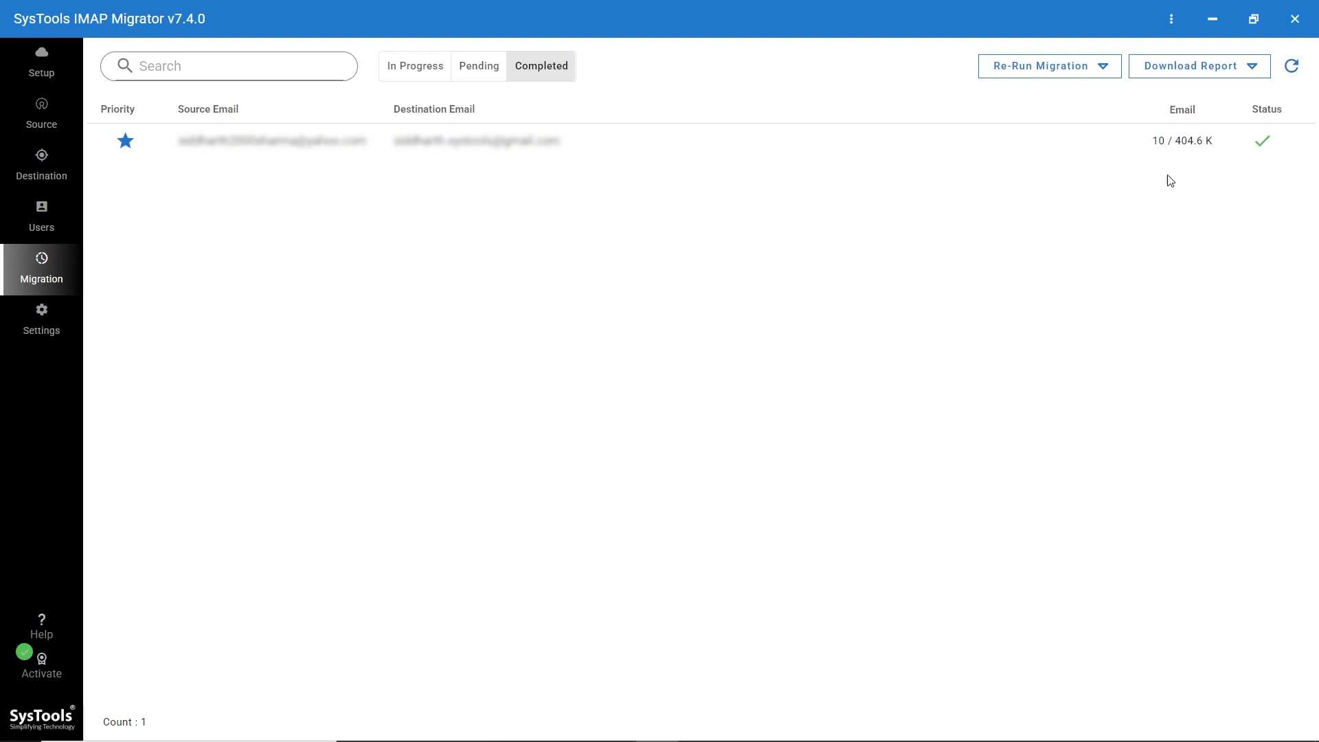
{"action": "left_click", "coordinate": [1252, 76]}
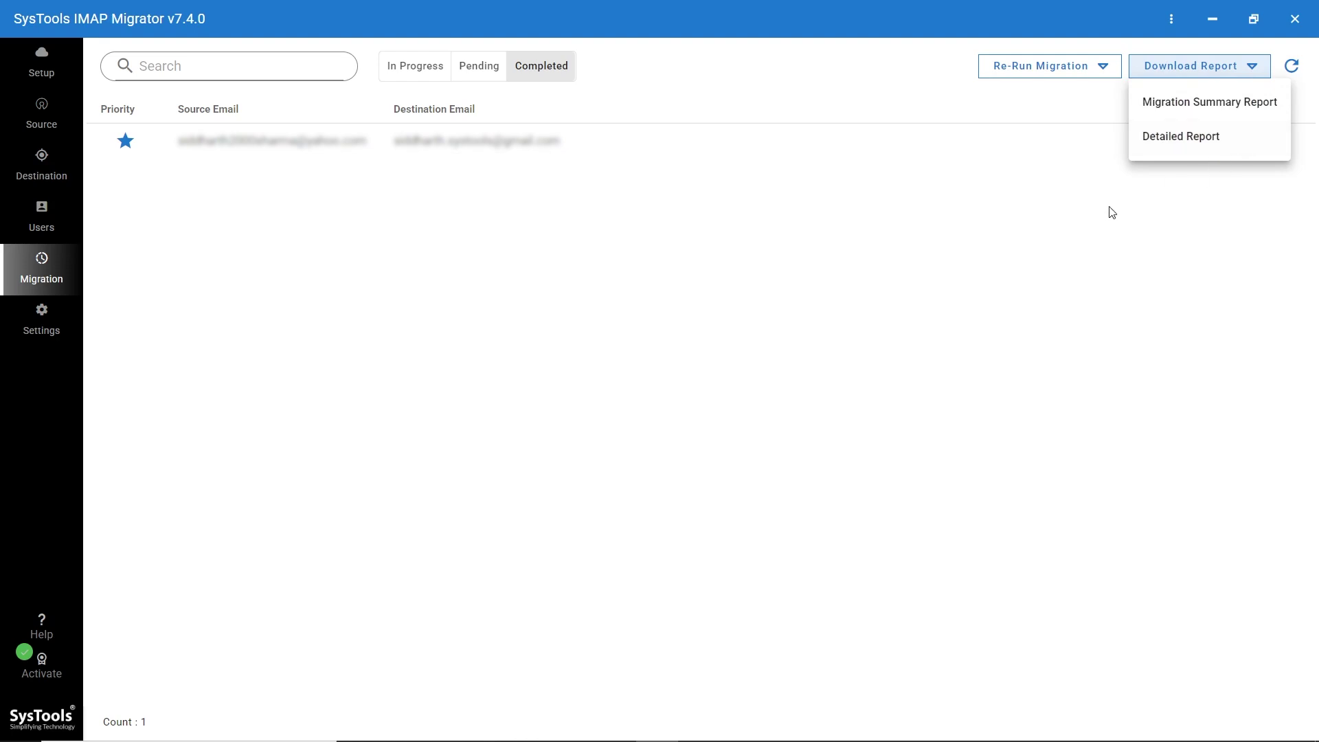
{"action": "left_click", "coordinate": [907, 269]}
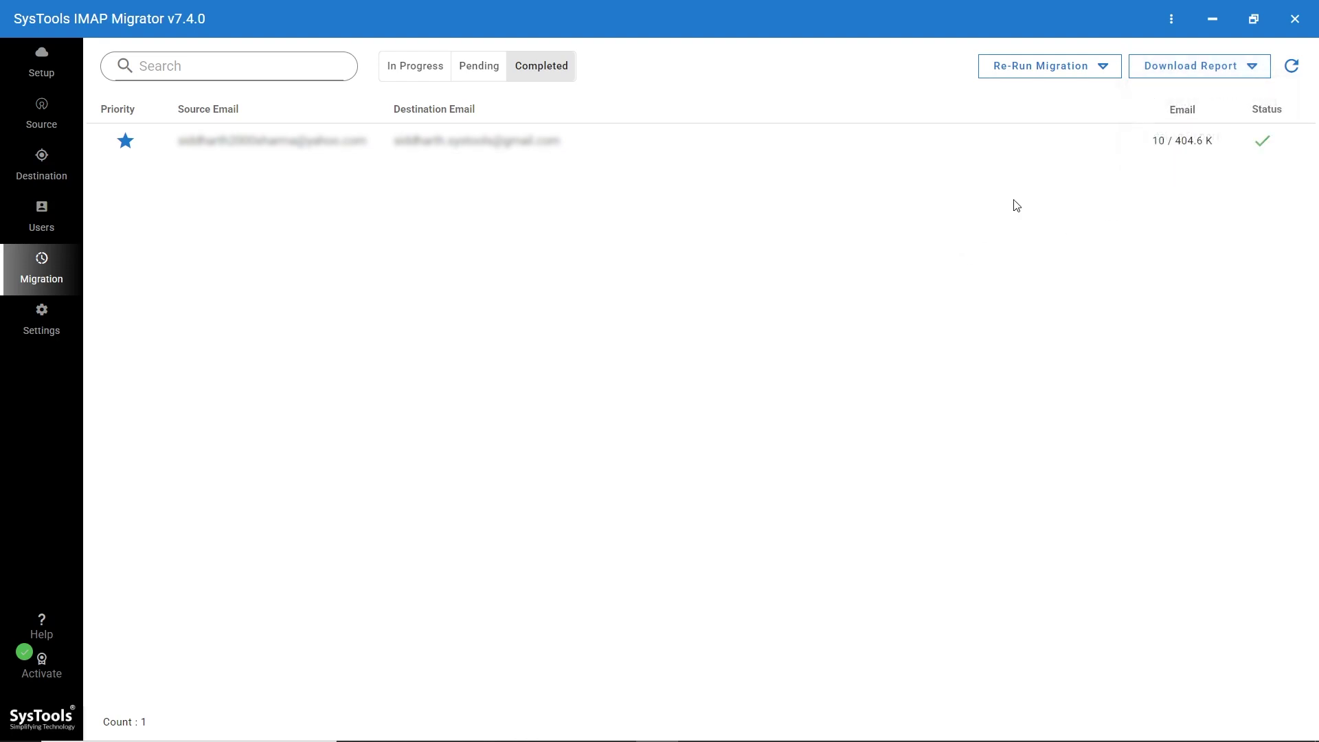
{"action": "left_click", "coordinate": [1171, 20]}
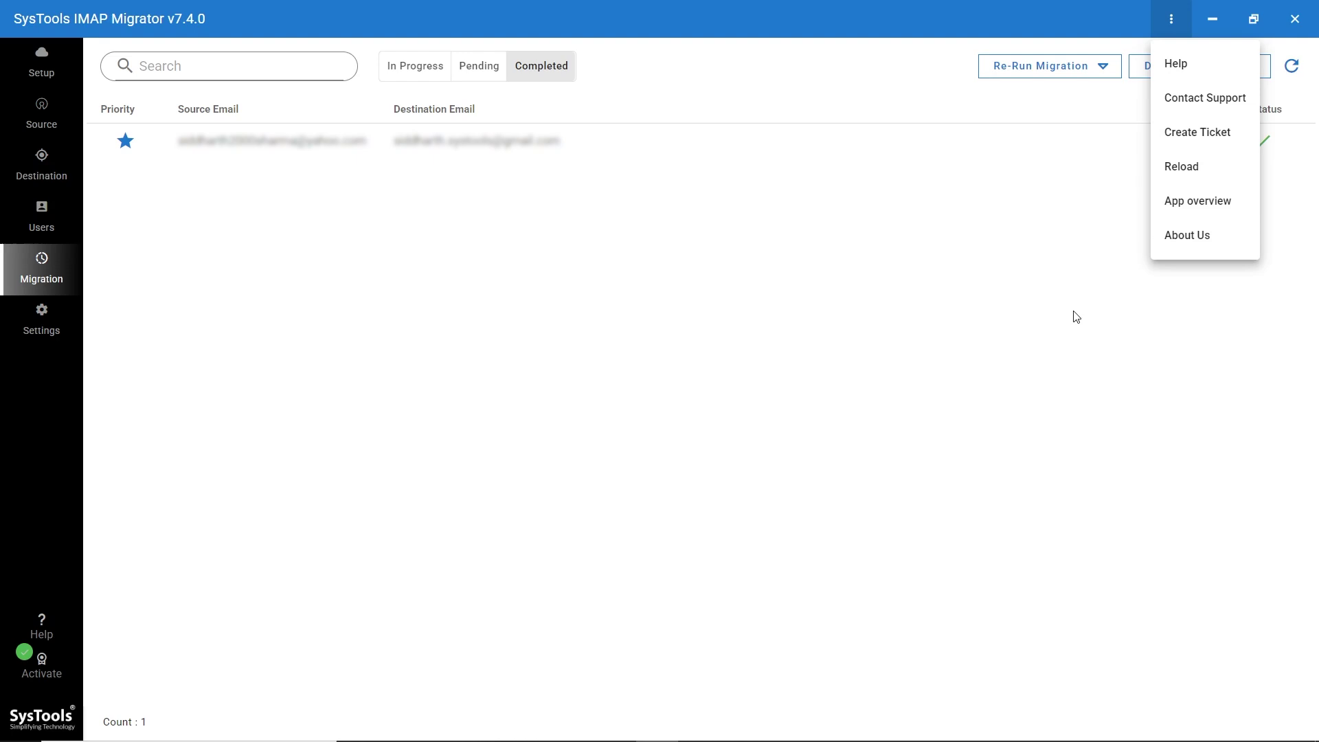
{"action": "left_click", "coordinate": [692, 328]}
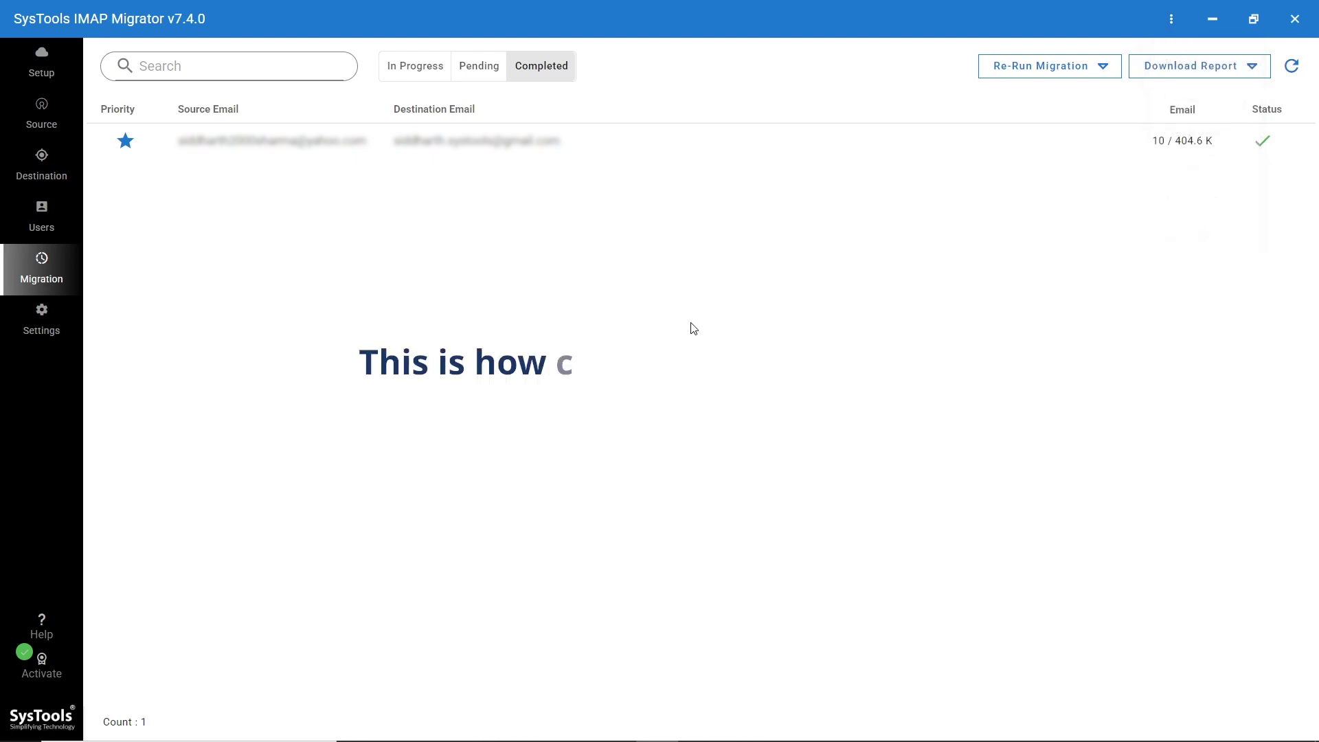